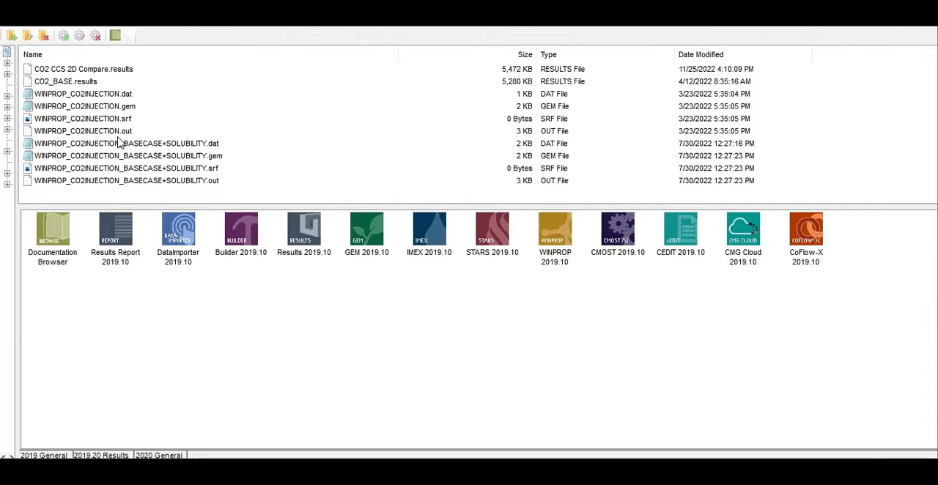
# Duplicate the data file WINPROP_CO2INJECTION_BASECASE+SOLUBILITY.dat in the same folder
pyautogui.click(187, 144)
pyautogui.click(201, 143)
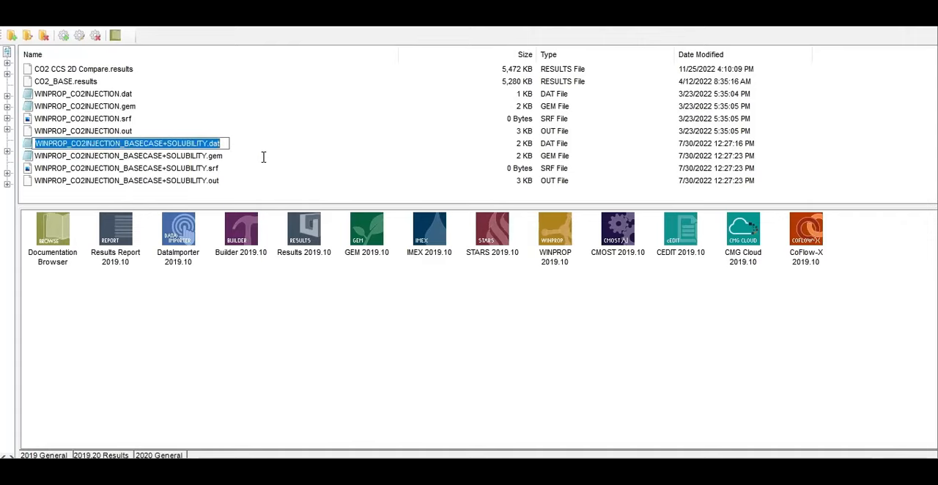
pyautogui.click(224, 160)
pyautogui.click(215, 144)
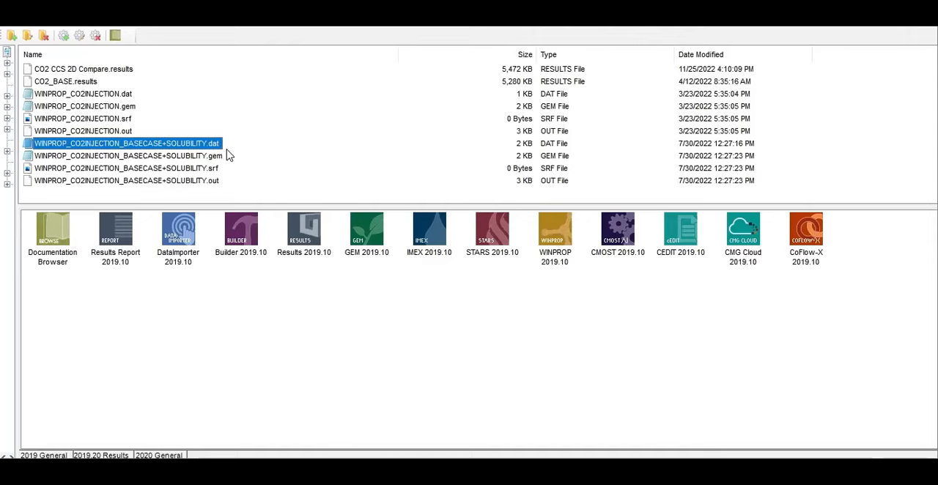
pyautogui.hotkey('ctrl', 'v')
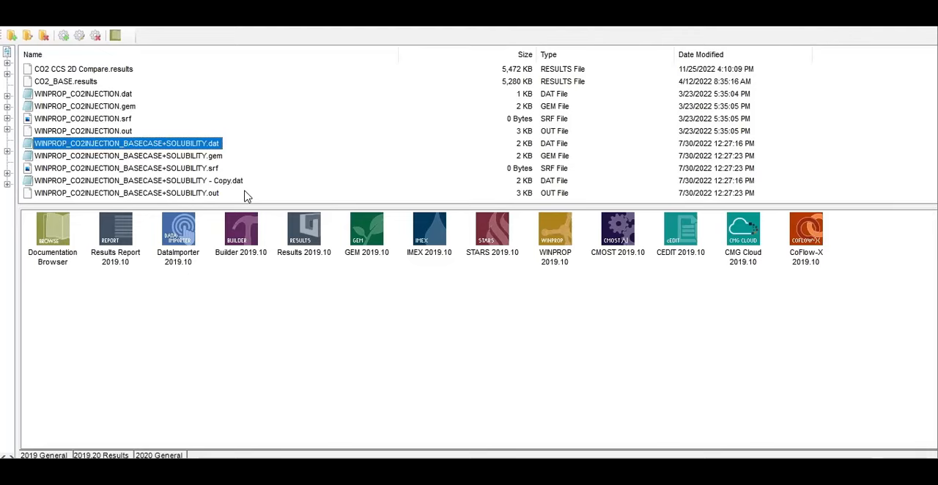
# Rename the copied data file as WINPROP_CO2INJECTION_BASECASE+SOLUBILITY(HARVEY).dat
pyautogui.click(192, 183)
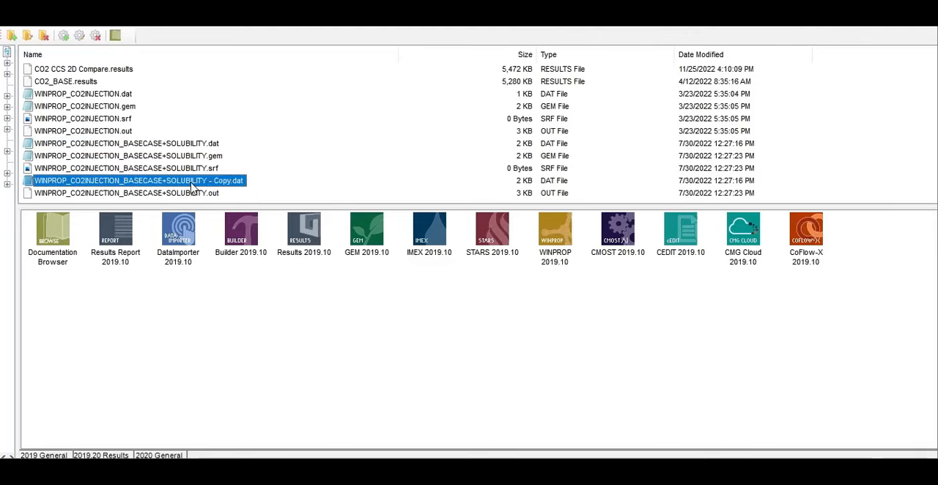
pyautogui.rightClick(191, 184)
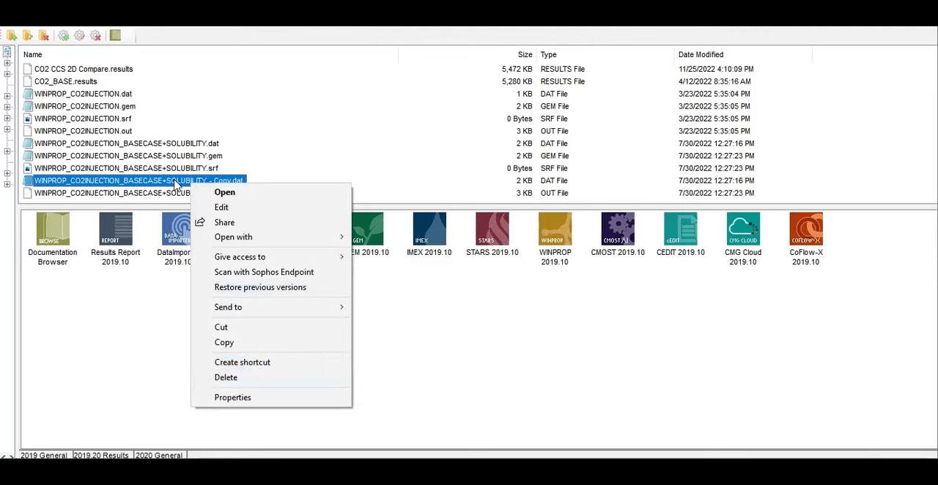
pyautogui.click(176, 183)
pyautogui.rightClick(235, 181)
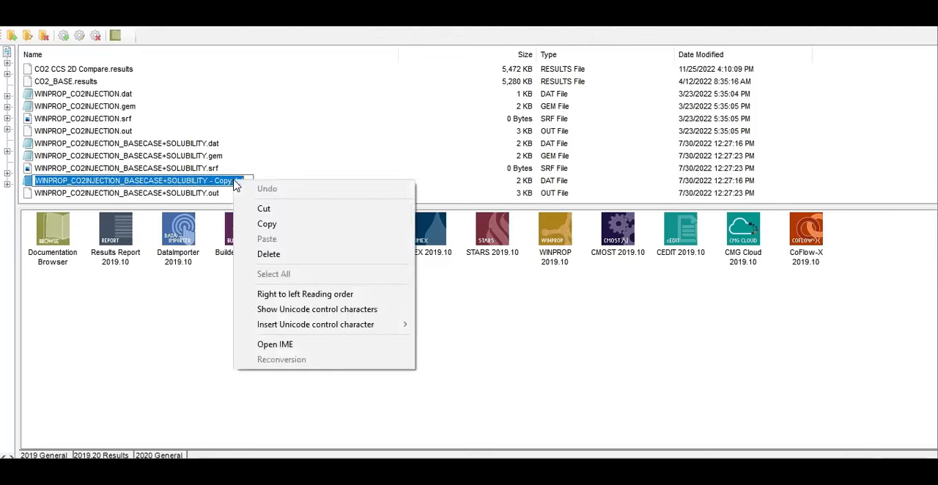
pyautogui.click(213, 184)
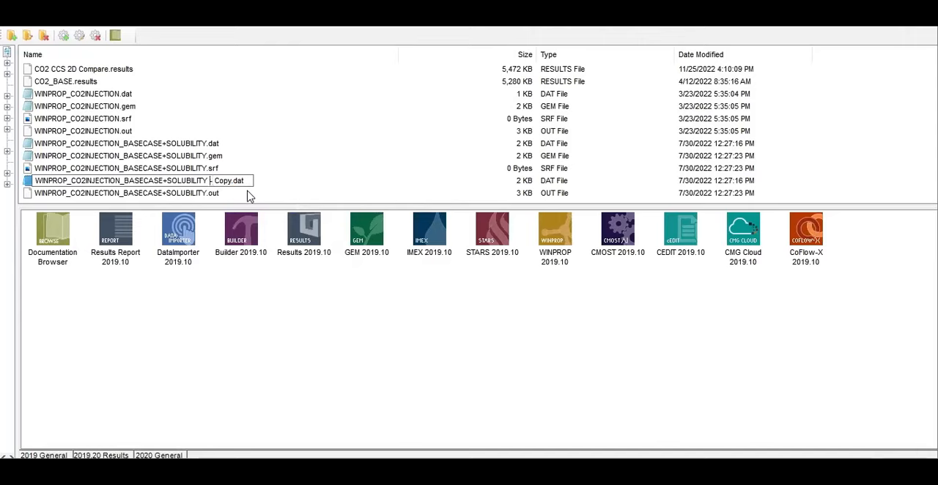
pyautogui.press('BackSpace')
pyautogui.press('BackSpace')
pyautogui.press('BackSpace')
pyautogui.press('BackSpace')
pyautogui.press('BackSpace')
pyautogui.press('BackSpace')
pyautogui.press('BackSpace')
pyautogui.write('(HARVEY)')
pyautogui.press('Return')
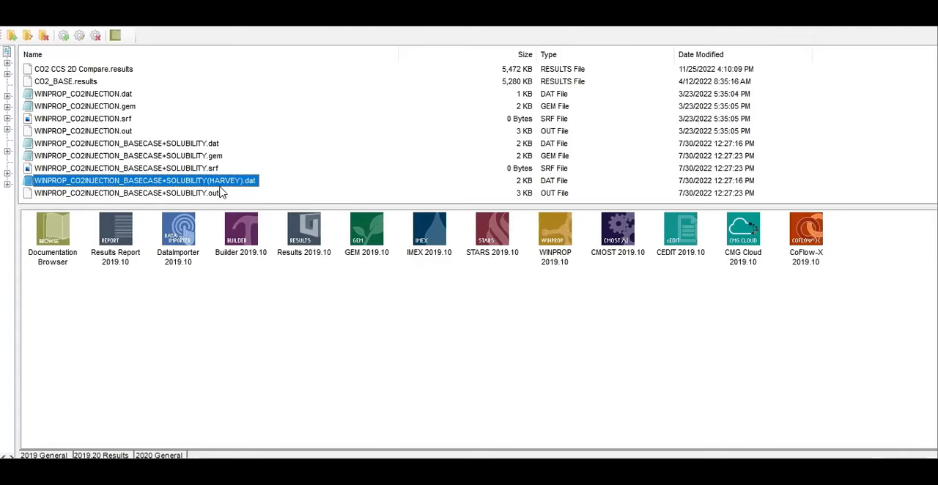
# Open the HARVEY data file in WINPROP 2019.10 and append "(HARVEY)" to the comment line
pyautogui.moveTo(218, 186); pyautogui.dragTo(550, 227)
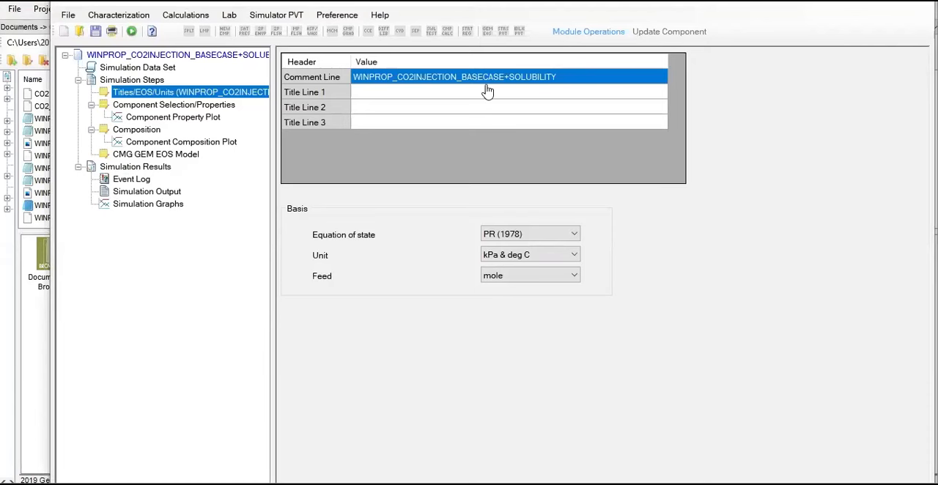
pyautogui.click(536, 93)
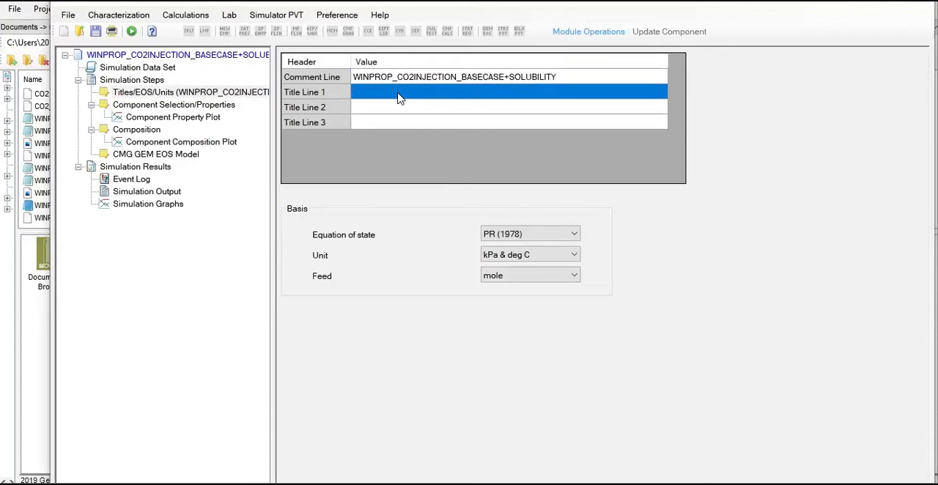
pyautogui.click(328, 80)
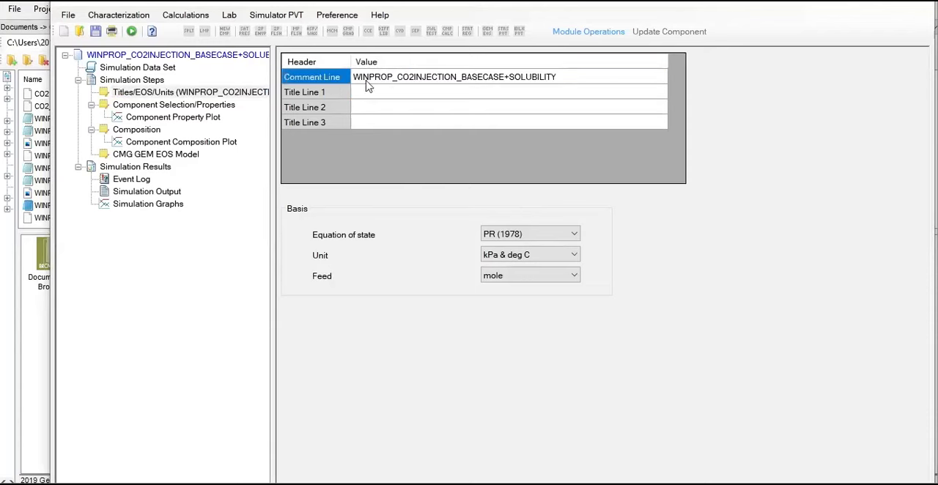
pyautogui.click(584, 78)
pyautogui.click(567, 78)
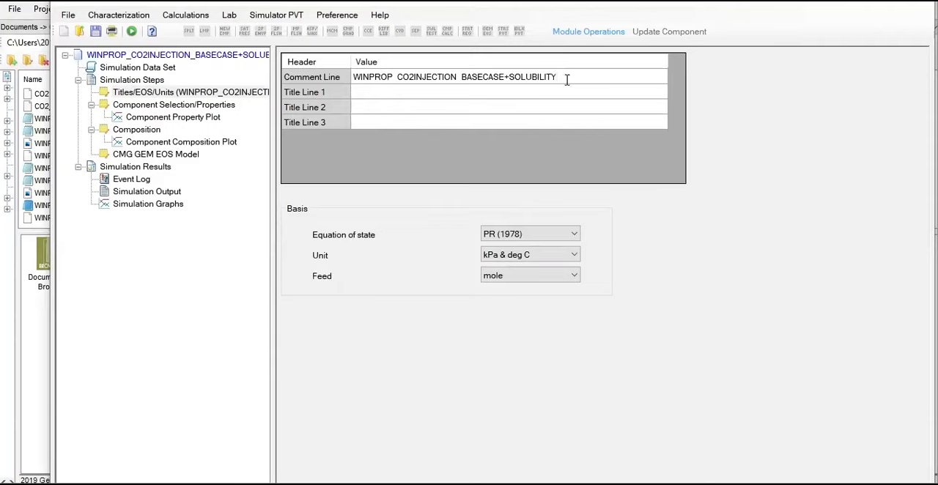
pyautogui.write('HARVEY)')
# Review the CO2 and CH4 component properties, from critical pressure and acentric factor through to the parachor values
pyautogui.click(164, 106)
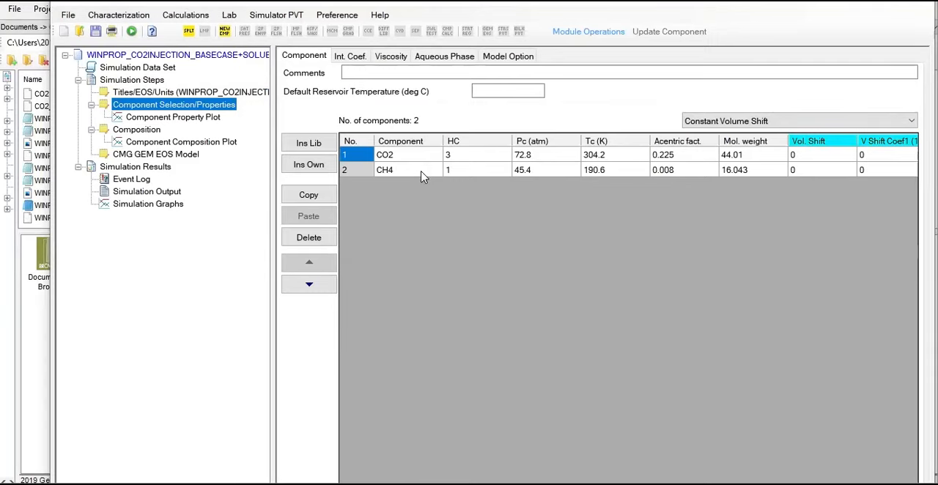
pyautogui.click(531, 161)
pyautogui.click(531, 171)
pyautogui.click(653, 156)
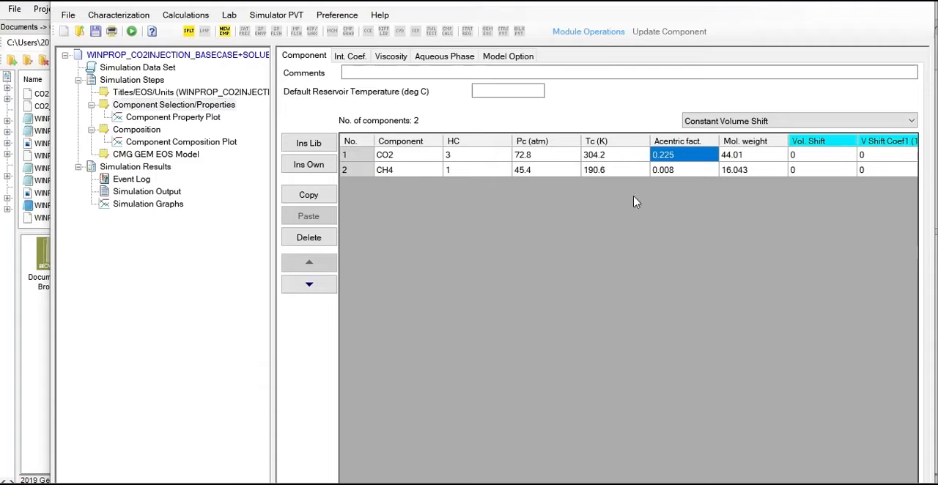
pyautogui.click(664, 170)
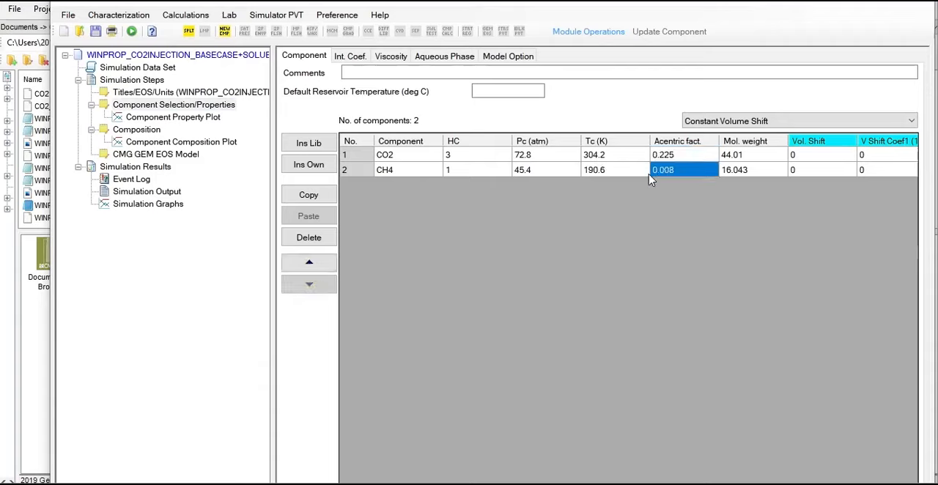
pyautogui.press('Right')
pyautogui.press('Right')
pyautogui.press('Right')
pyautogui.press('Right')
pyautogui.press('Right')
pyautogui.press('Right')
pyautogui.press('Right')
pyautogui.press('Right')
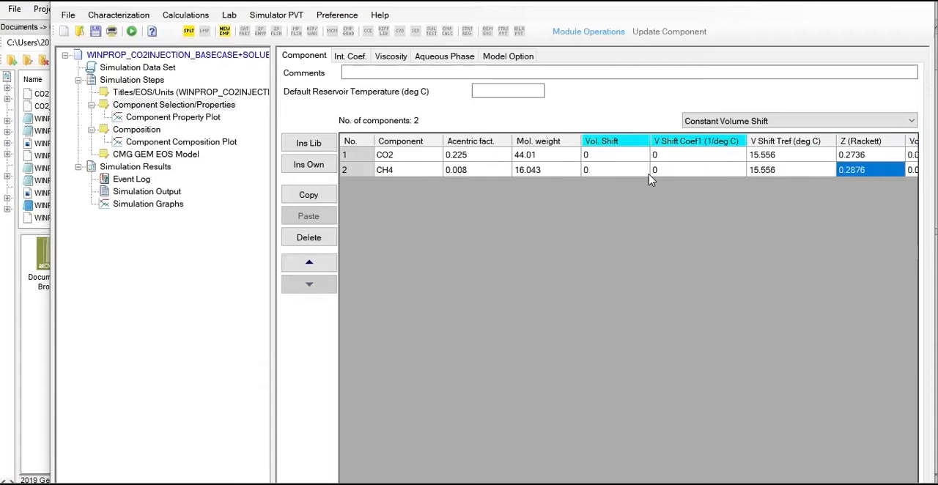
pyautogui.press('Right')
pyautogui.press('Right')
pyautogui.press('Right')
pyautogui.press('Right')
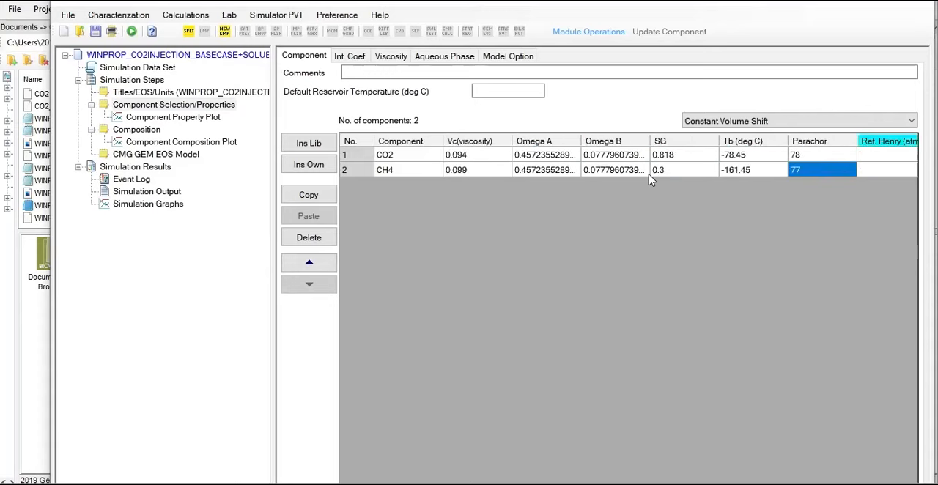
pyautogui.press('Right')
pyautogui.press('Left')
pyautogui.press('Left')
pyautogui.press('Left')
pyautogui.press('Left')
pyautogui.press('Left')
pyautogui.press('Left')
pyautogui.press('Left')
pyautogui.press('Left')
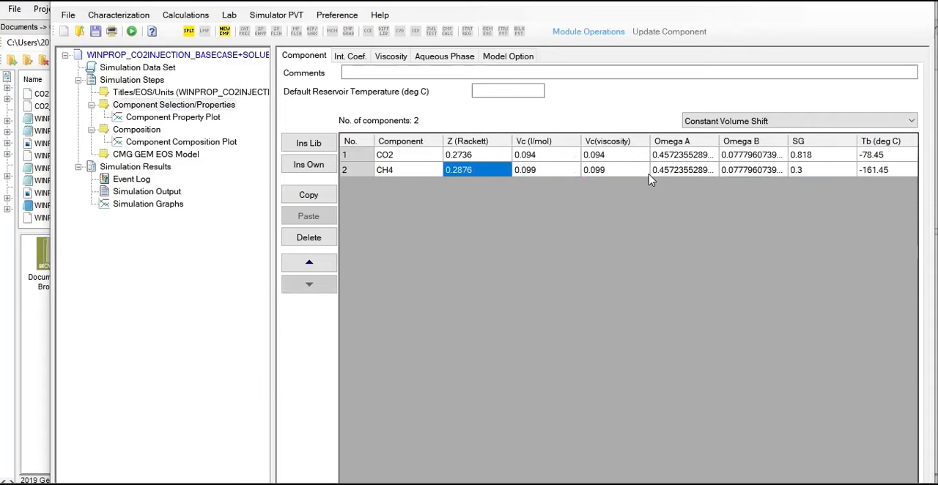
# Check the aqueous phase settings for the Henry's law constant correlation and run the simulation
pyautogui.click(444, 59)
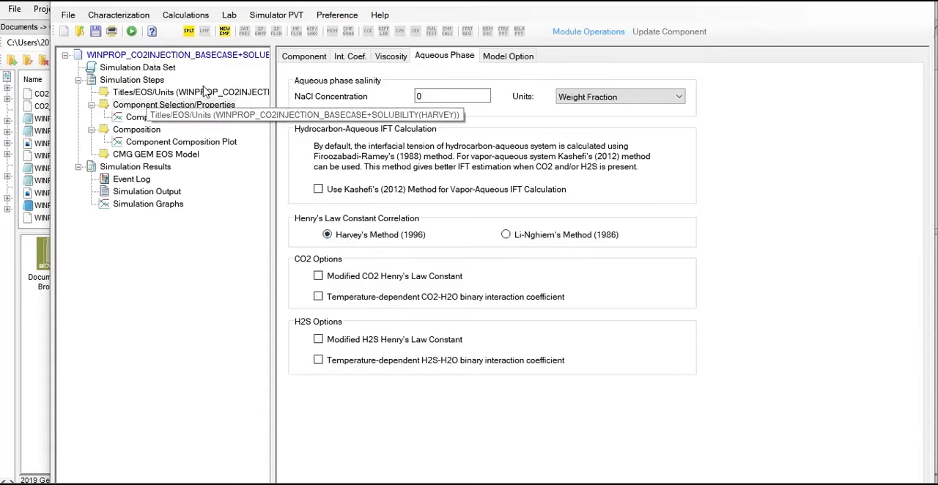
pyautogui.click(309, 64)
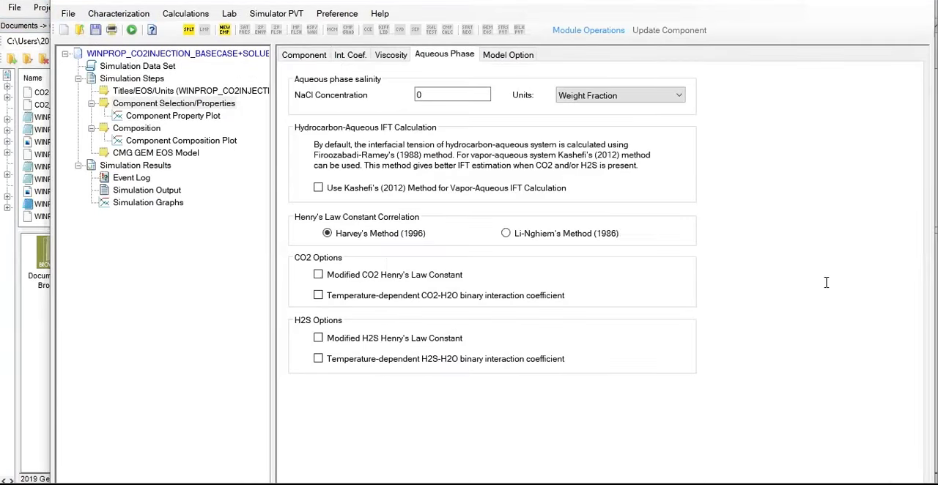
pyautogui.click(132, 30)
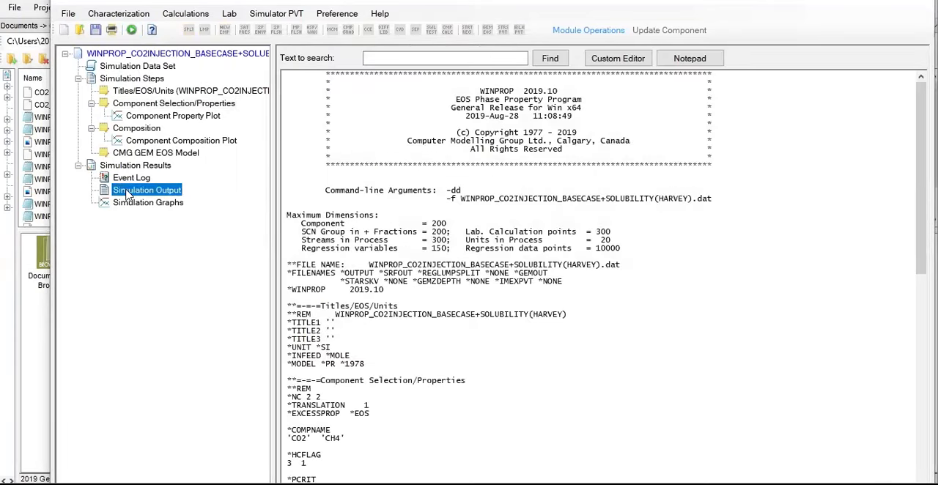
pyautogui.click(132, 31)
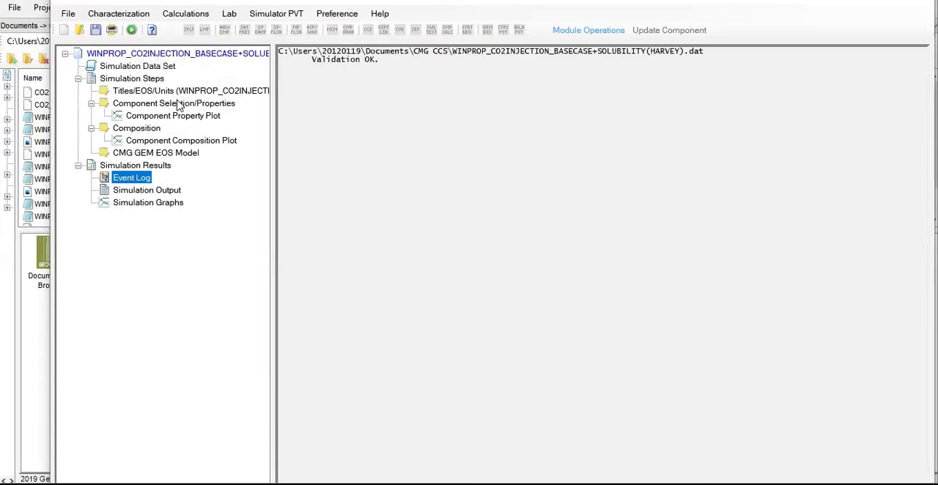
# Examine the simulation output of the HARVEY case, from the file header and component properties to the CMG GEM EOS model section
pyautogui.click(171, 193)
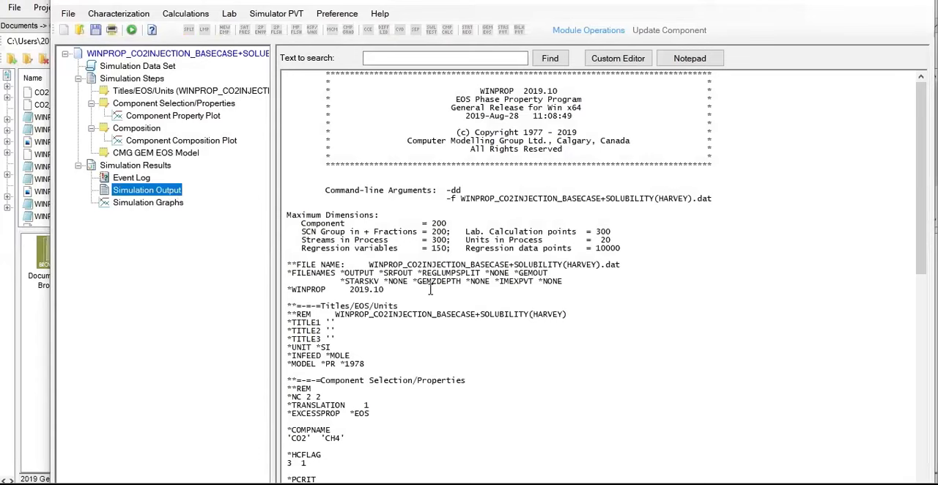
pyautogui.scroll(-20, 447, 292)
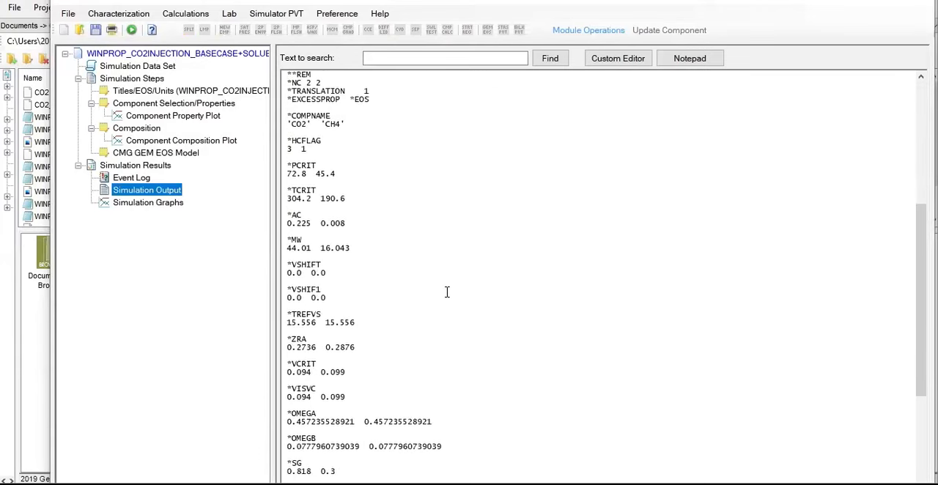
pyautogui.scroll(-7, 447, 291)
pyautogui.scroll(20, 448, 288)
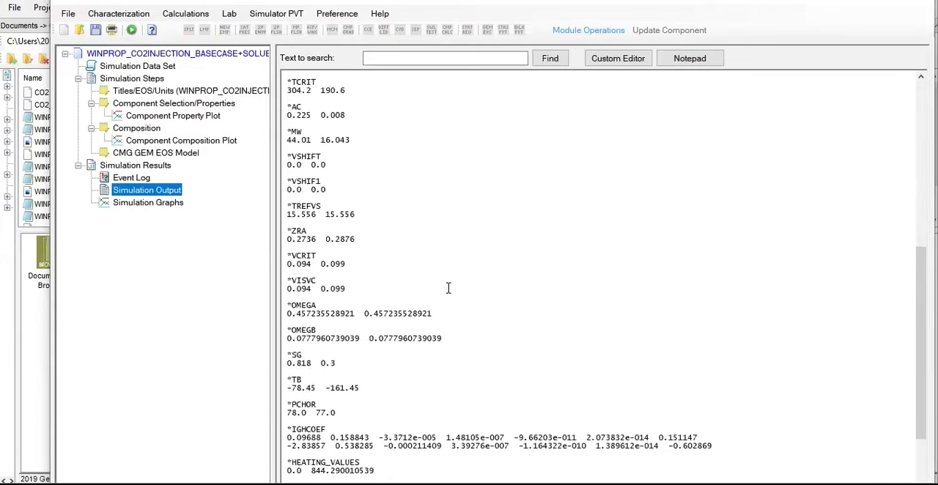
pyautogui.scroll(4, 449, 288)
pyautogui.click(174, 207)
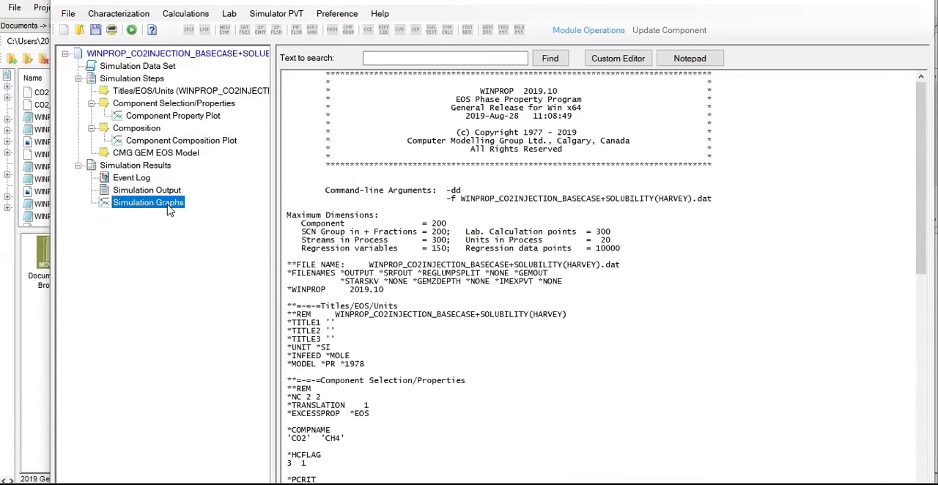
pyautogui.scroll(-6, 535, 220)
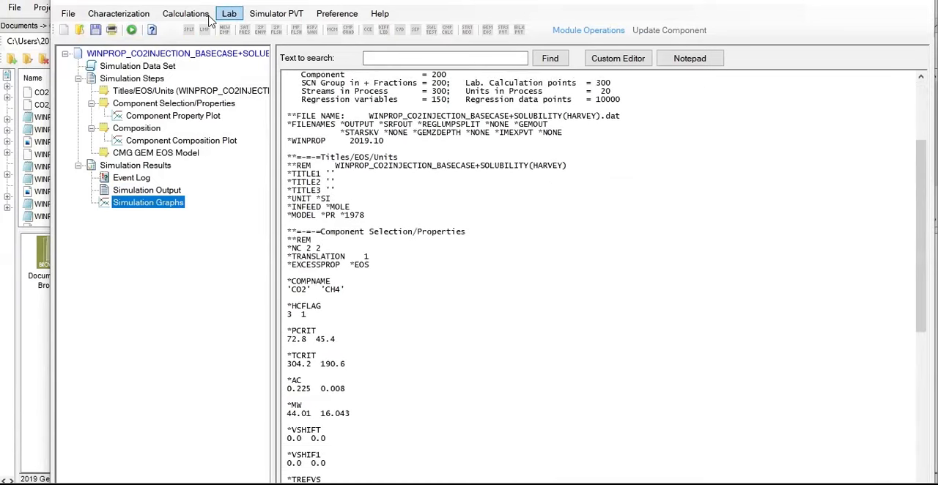
pyautogui.click(277, 15)
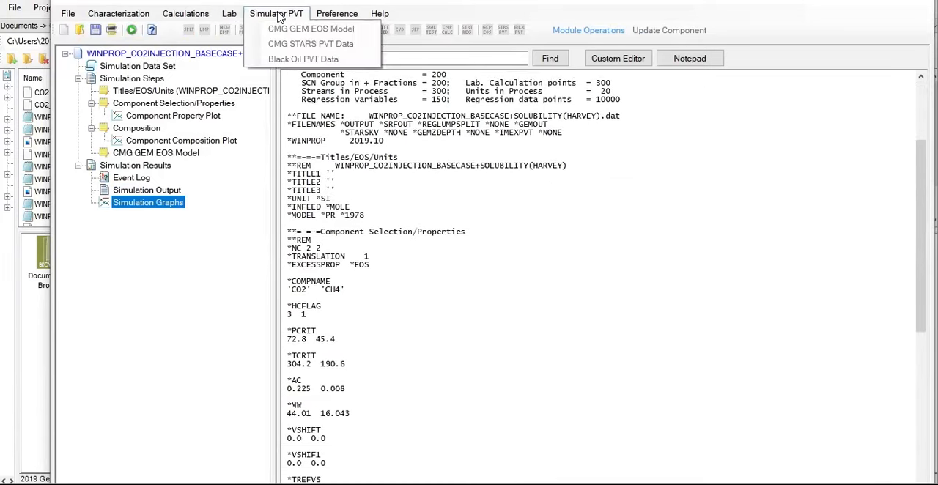
pyautogui.click(148, 190)
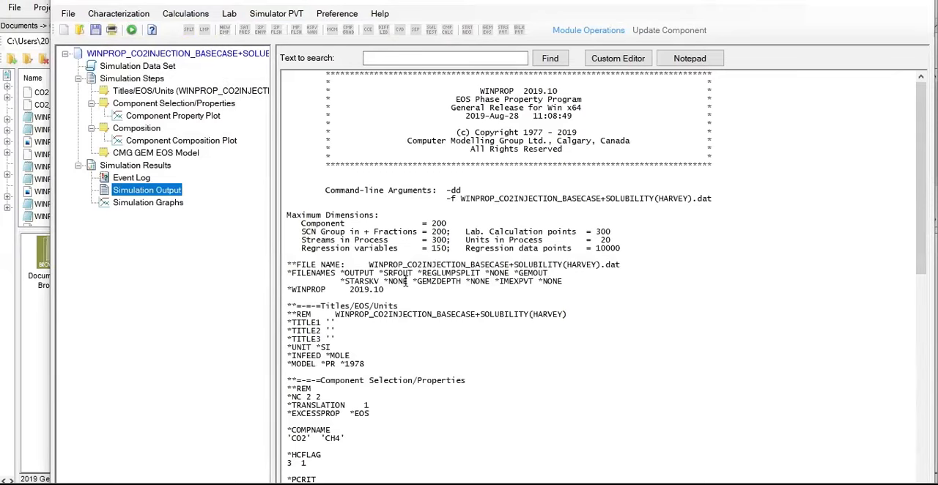
pyautogui.scroll(-4, 438, 282)
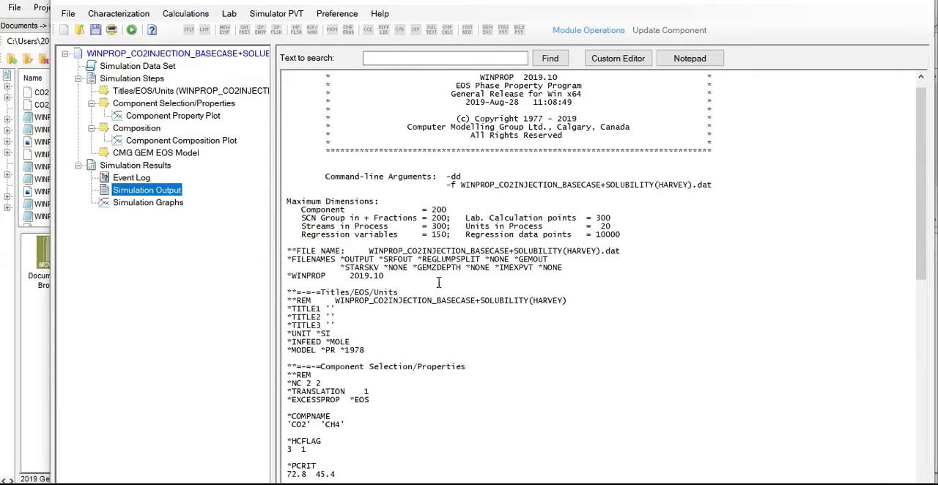
pyautogui.scroll(-10, 438, 280)
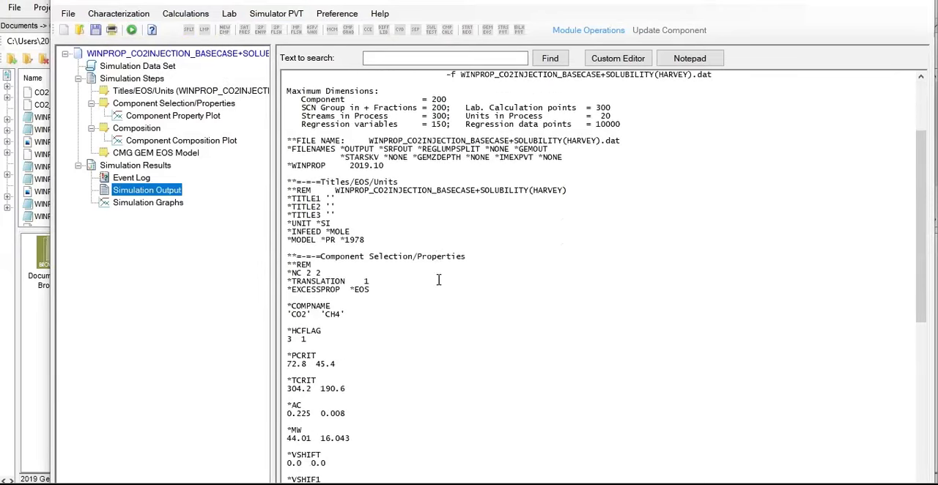
pyautogui.scroll(-13, 438, 277)
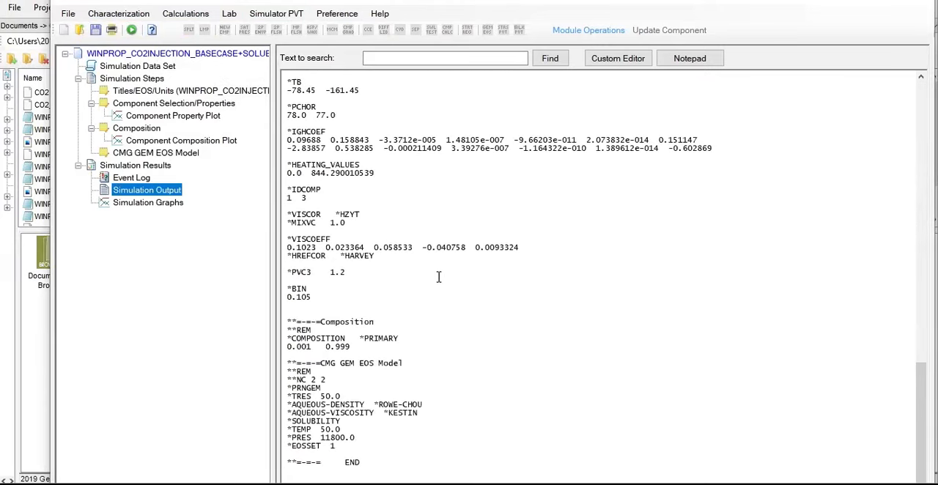
pyautogui.scroll(20, 439, 277)
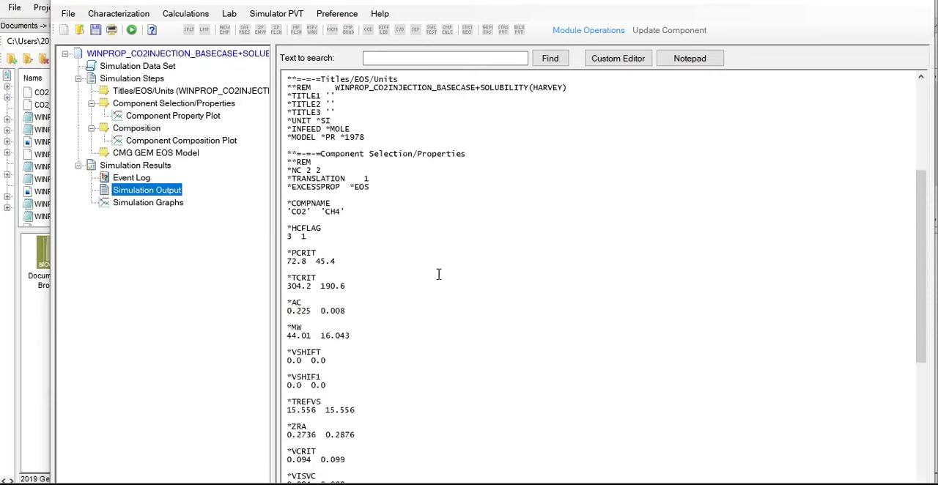
pyautogui.scroll(1, 439, 273)
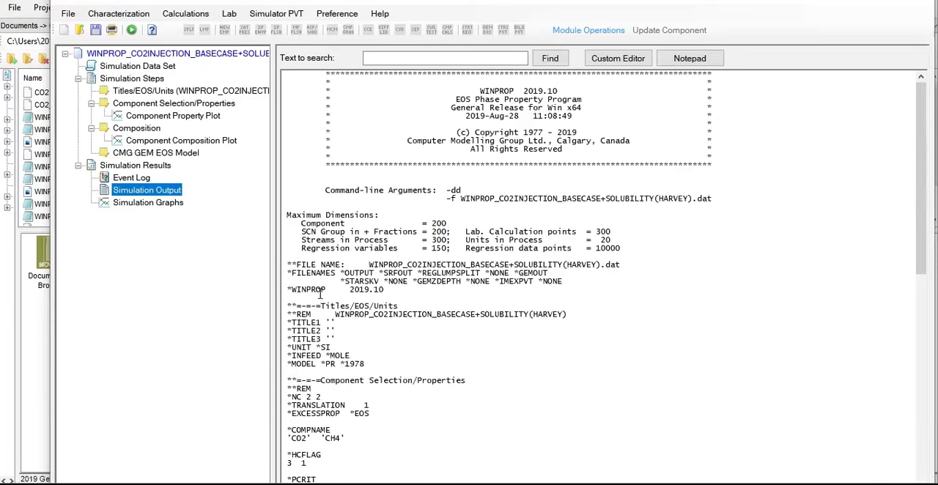
pyautogui.scroll(-1, 347, 302)
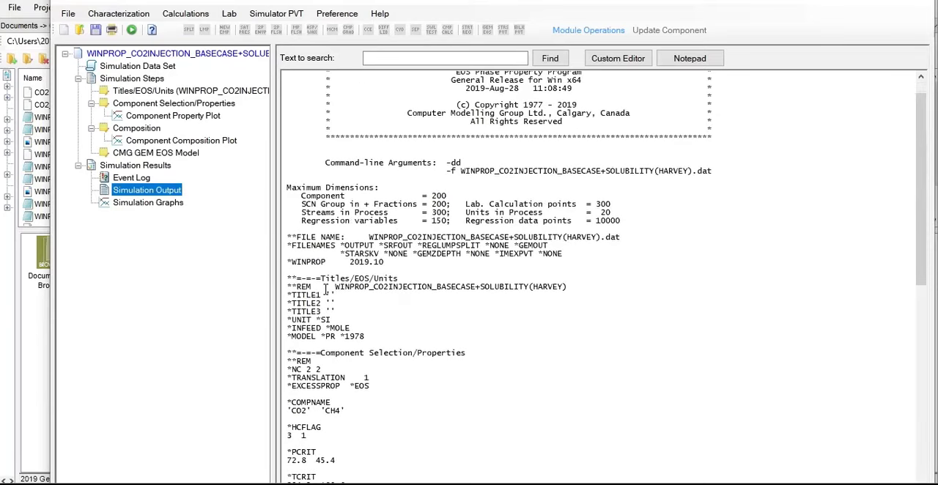
# Examine the simulation output from the comment line and component definitions through the critical properties to the *ZRA and *VCRIT values
pyautogui.moveTo(340, 288); pyautogui.dragTo(566, 287)
pyautogui.scroll(-2, 407, 312)
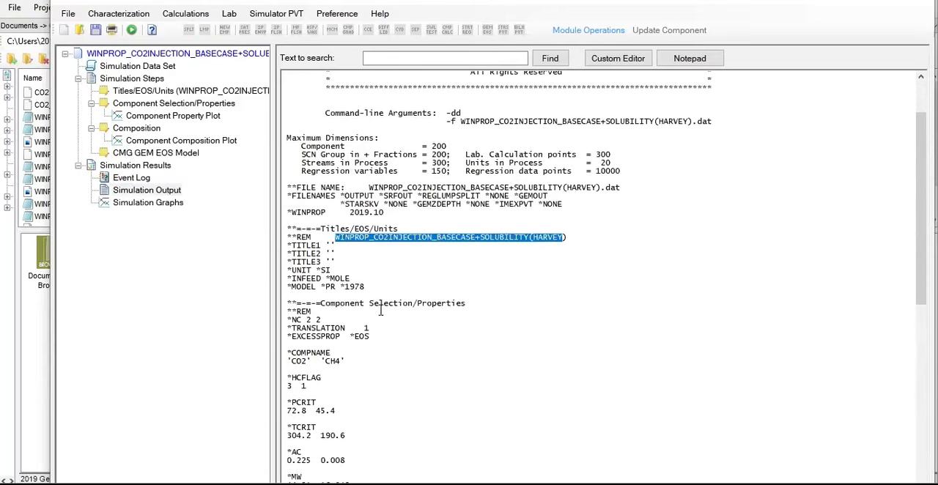
pyautogui.scroll(-1, 318, 338)
pyautogui.moveTo(292, 295); pyautogui.dragTo(344, 336)
pyautogui.scroll(-4, 360, 297)
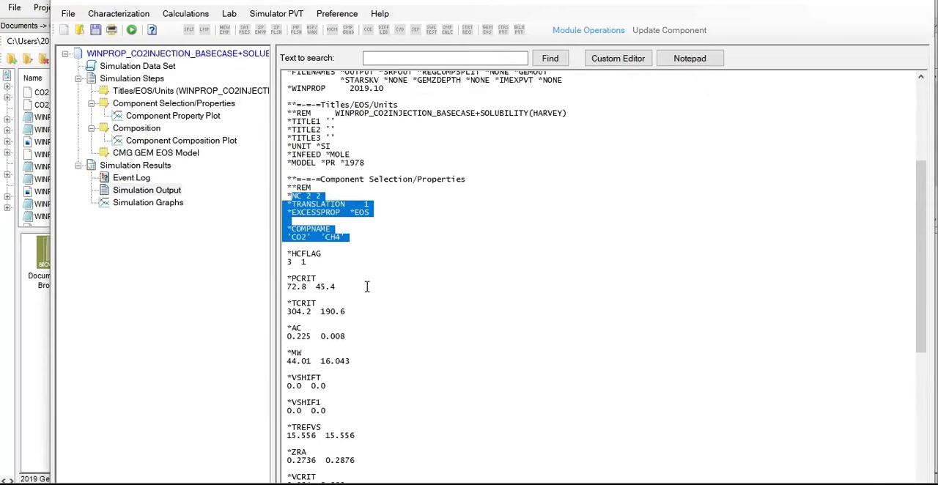
pyautogui.scroll(3, 368, 287)
pyautogui.scroll(-2, 368, 286)
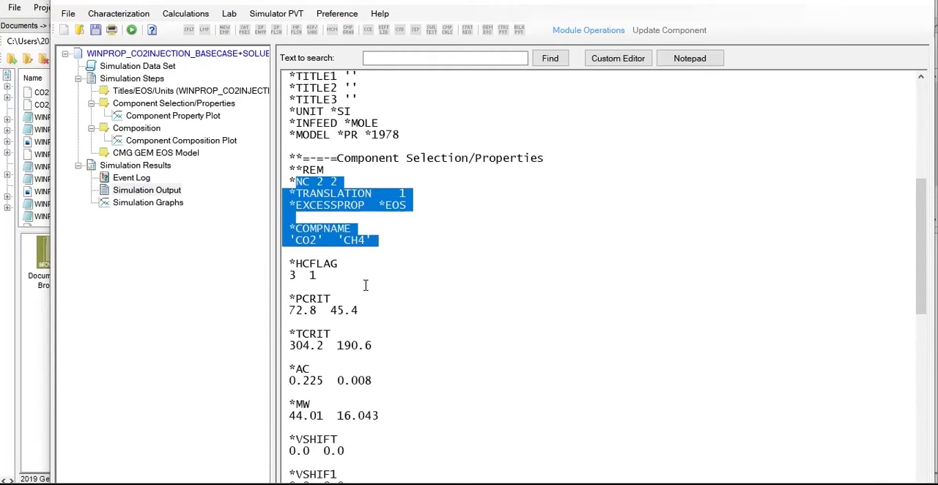
pyautogui.scroll(-1, 341, 290)
pyautogui.scroll(-1, 315, 285)
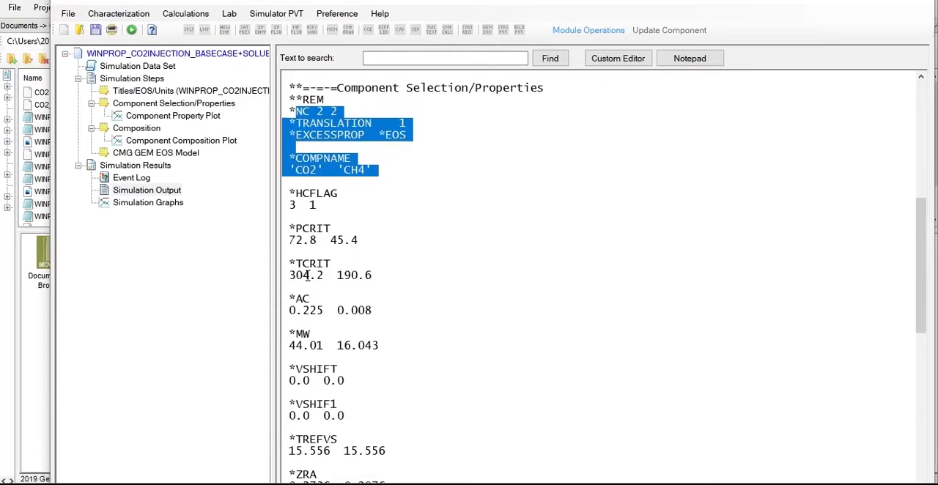
pyautogui.scroll(-2, 306, 275)
pyautogui.scroll(-5, 307, 270)
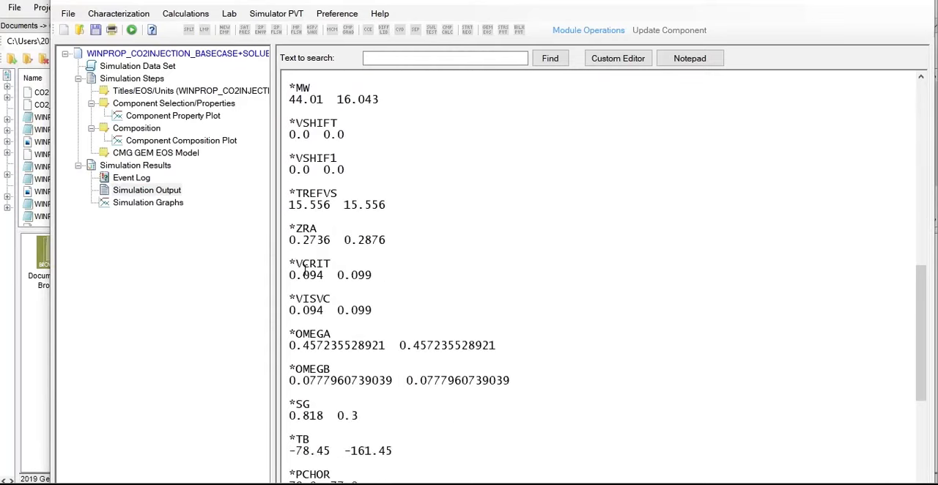
# Examine the remaining output keywords, from the parachor and viscosity data through *HREFCOR and *COMPOSITION to the *SOLUBILITY, *TEMP, *PRES and *EOSSET lines
pyautogui.scroll(-2, 305, 271)
pyautogui.scroll(-3, 304, 334)
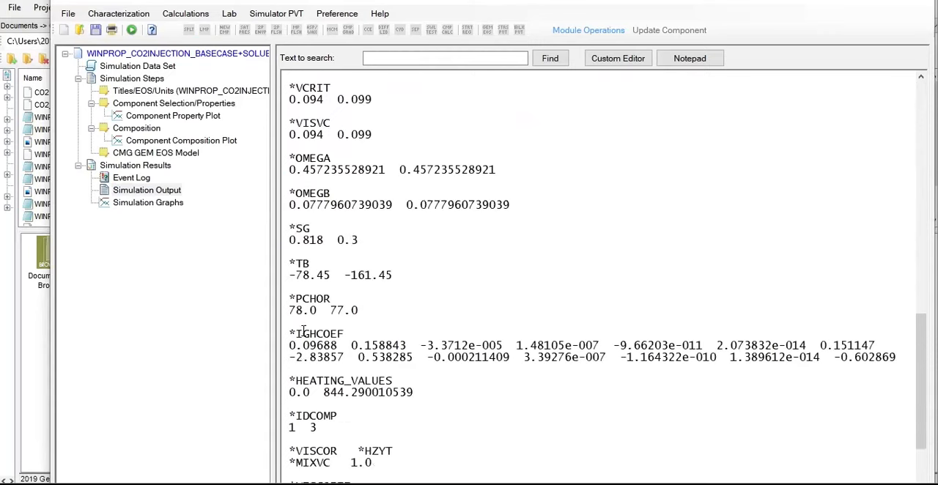
pyautogui.scroll(-7, 304, 328)
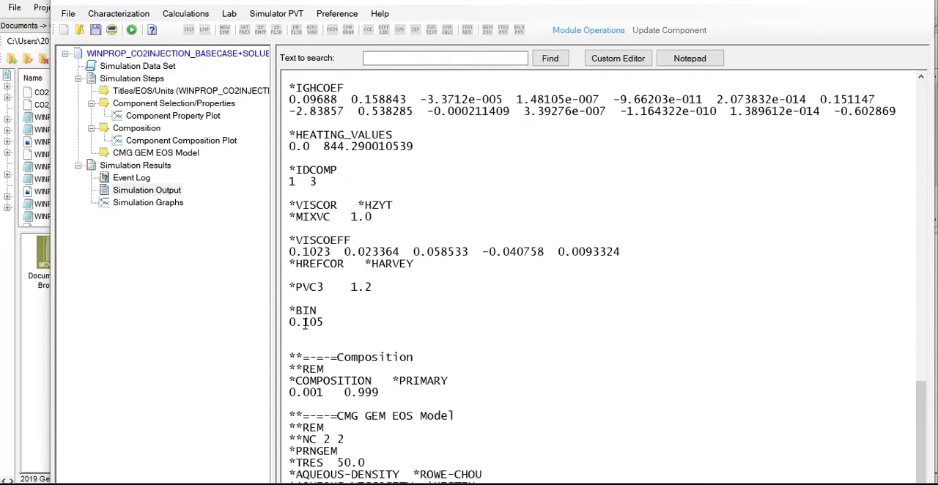
pyautogui.scroll(-3, 305, 325)
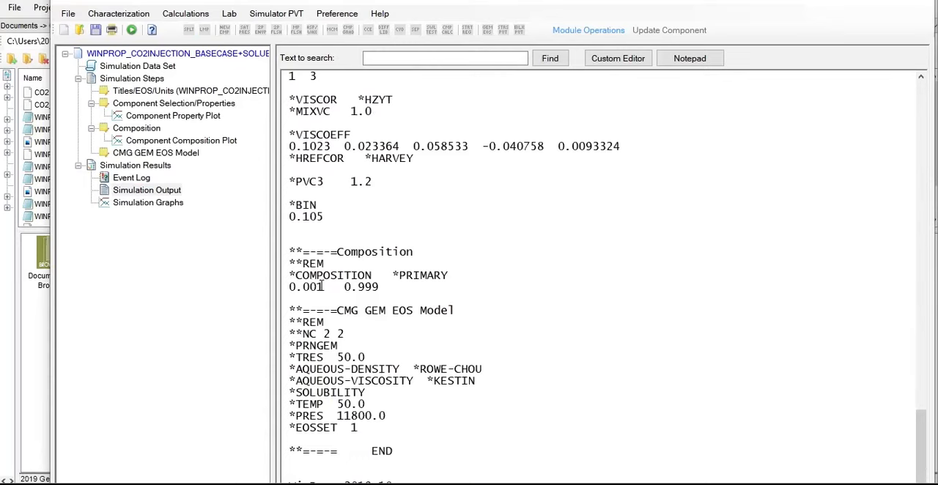
pyautogui.scroll(-1, 325, 287)
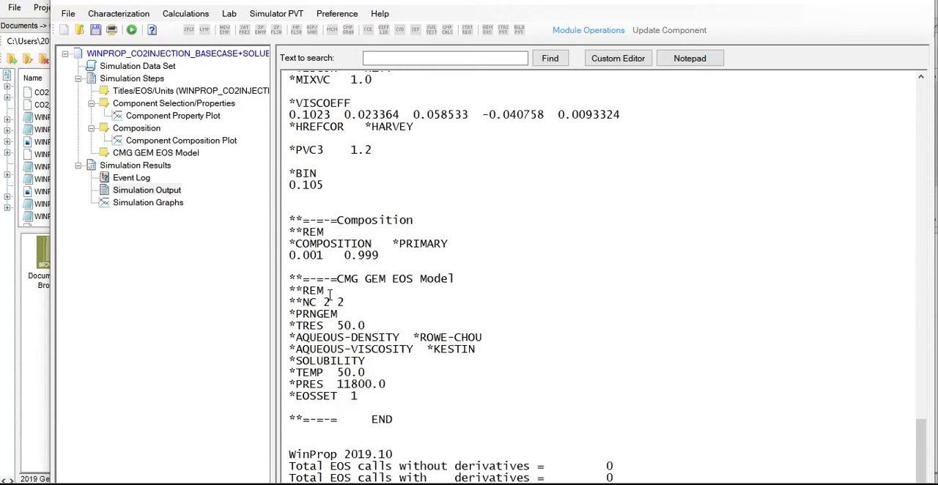
pyautogui.moveTo(292, 365); pyautogui.dragTo(372, 399)
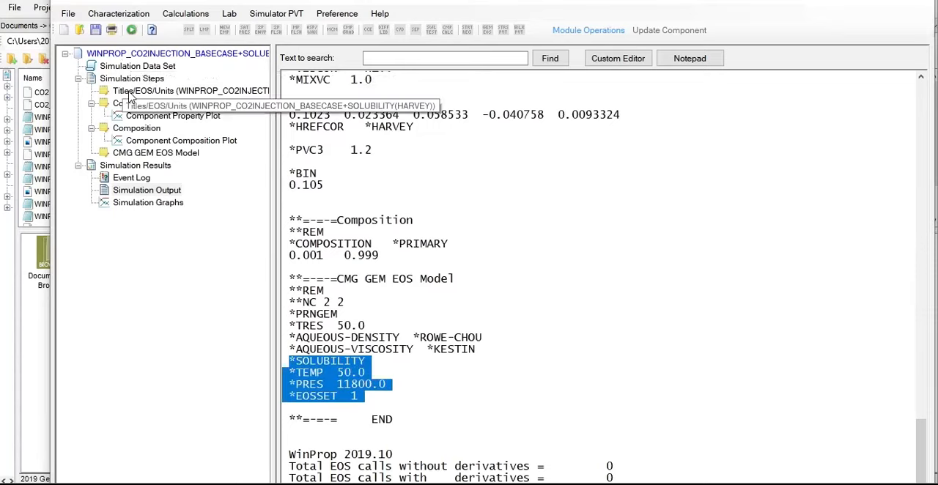
# Review the simulation steps: titles and units, aqueous phase settings, component property plot and component composition plot
pyautogui.click(181, 93)
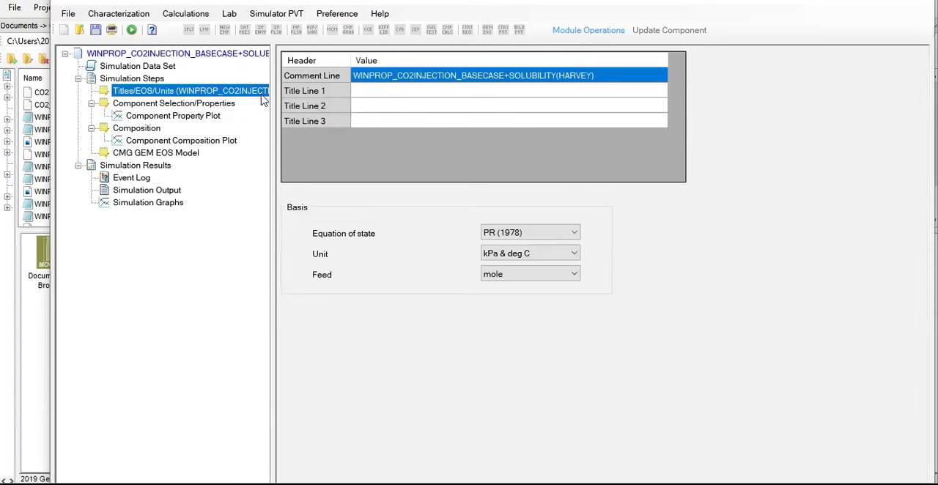
pyautogui.click(195, 104)
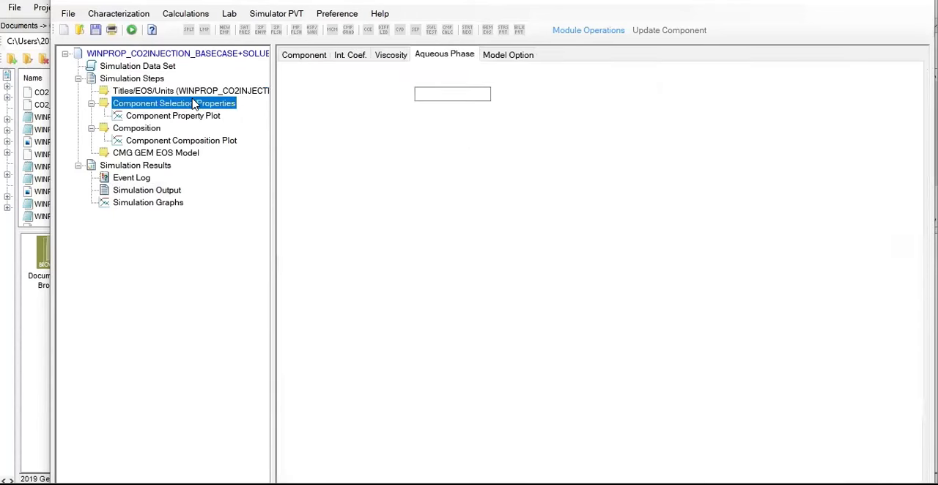
pyautogui.click(189, 118)
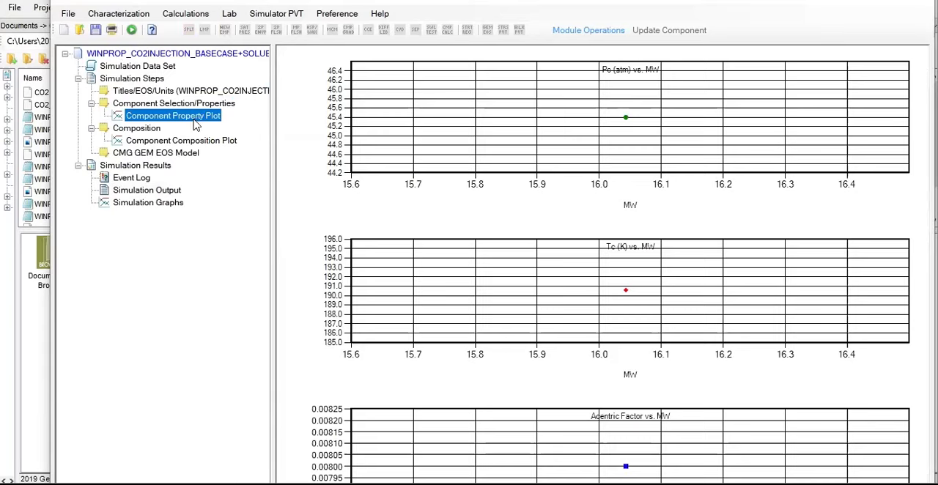
pyautogui.click(171, 144)
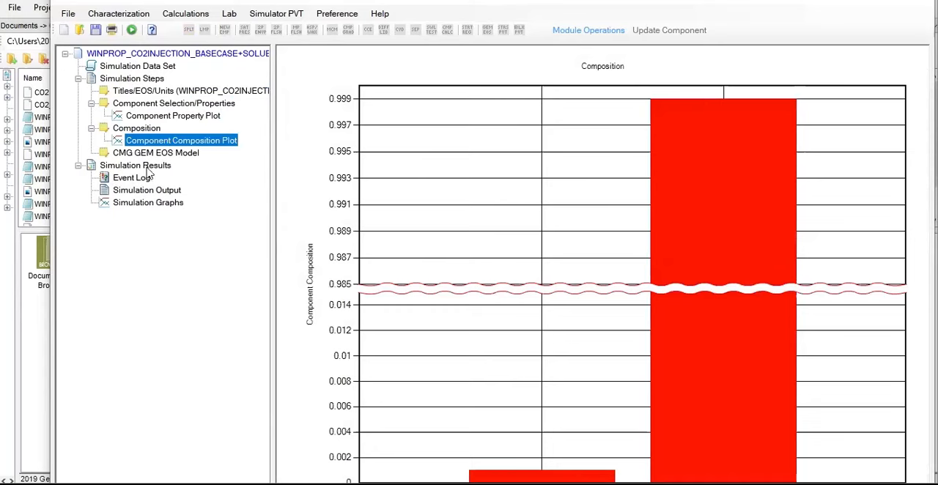
# Check the event log and look back through the simulation output up to the component properties, then return to the launcher's file list
pyautogui.click(148, 170)
pyautogui.click(140, 179)
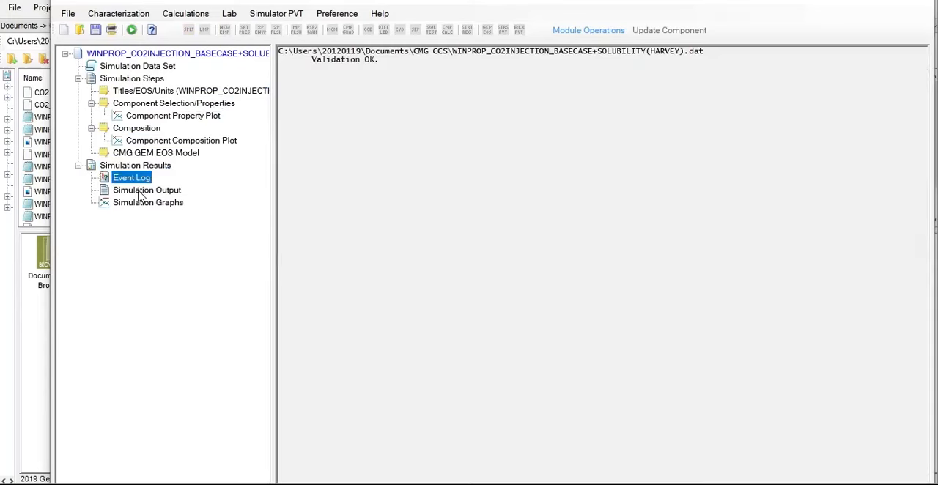
pyautogui.click(140, 194)
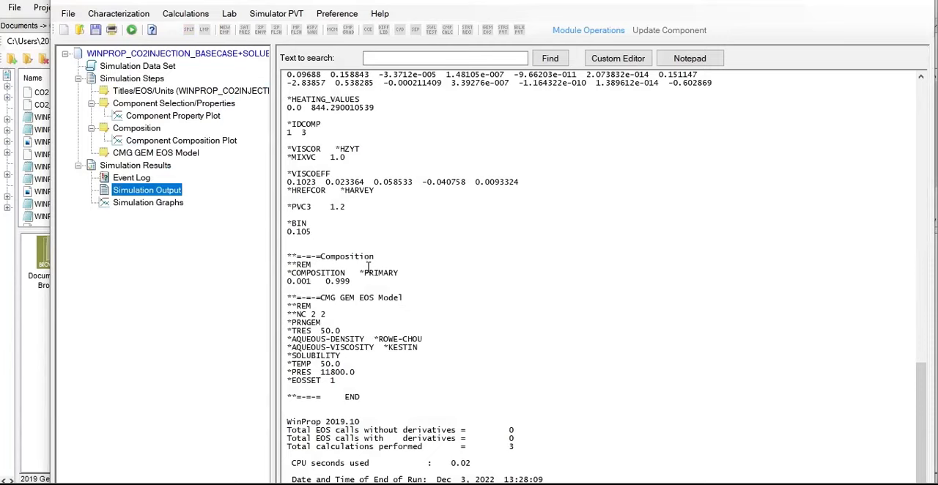
pyautogui.scroll(3, 368, 266)
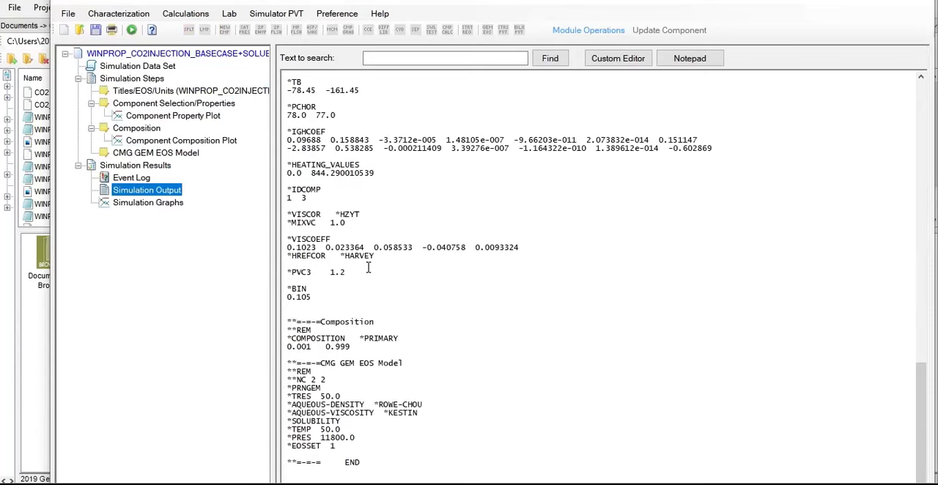
pyautogui.scroll(15, 368, 266)
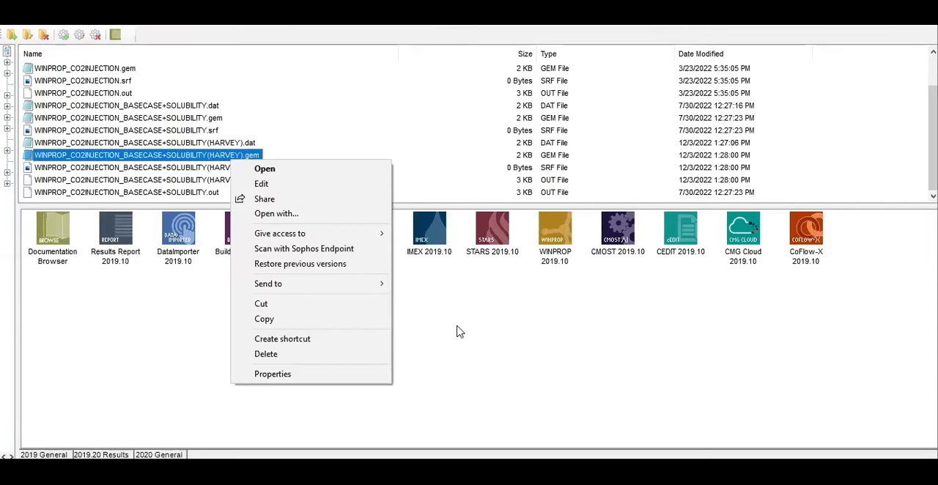
pyautogui.click(306, 327)
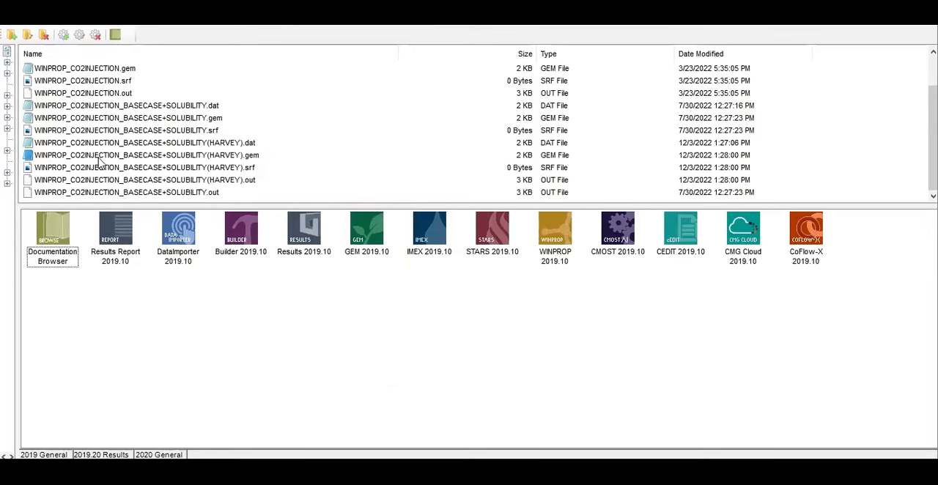
# Open WINPROP_CO2INJECTION_BASECASE+SOLUBILITY(HARVEY).gem for editing in Notepad and maximize its window
pyautogui.click(252, 161)
pyautogui.click(256, 160)
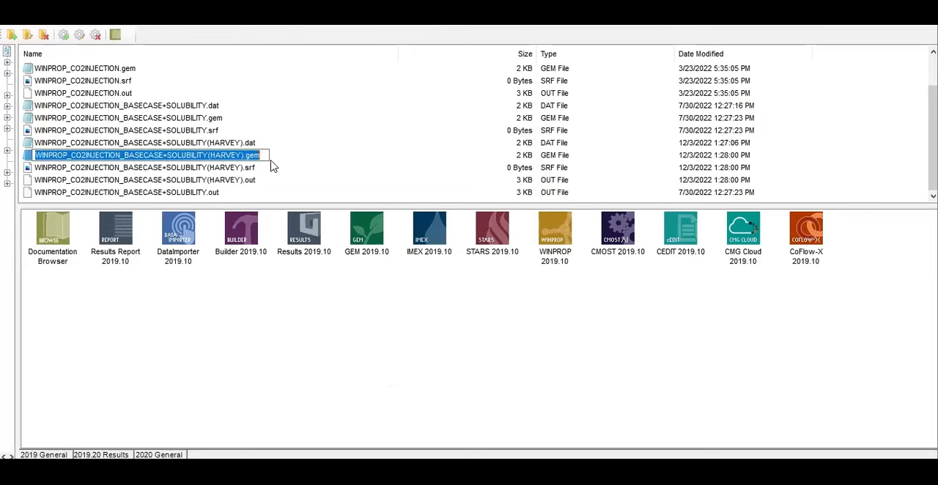
pyautogui.click(277, 167)
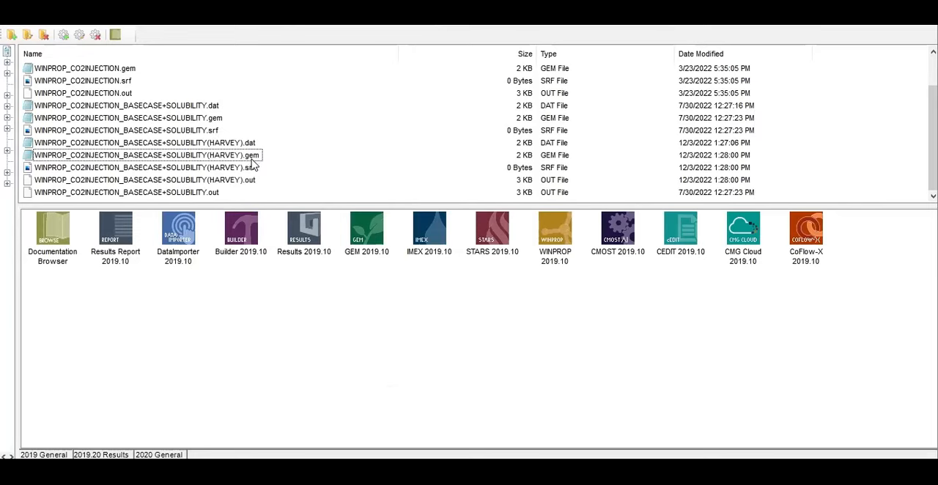
pyautogui.rightClick(253, 156)
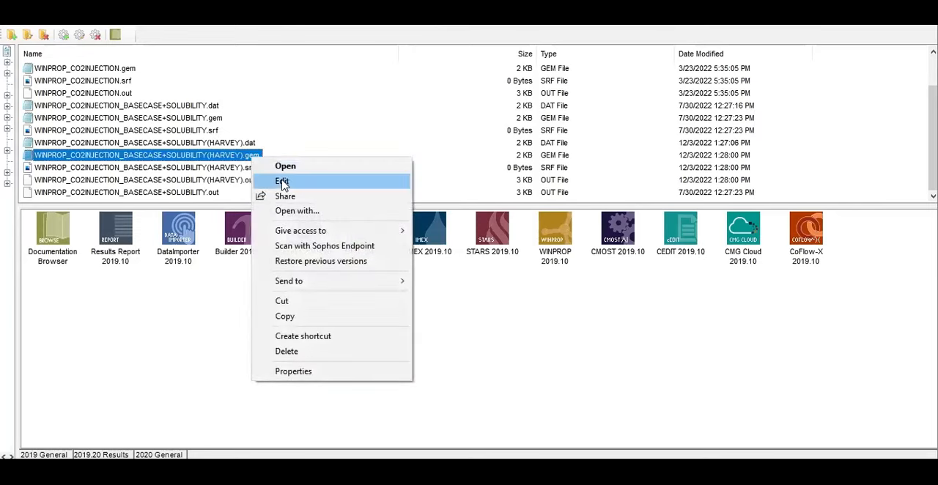
pyautogui.click(282, 181)
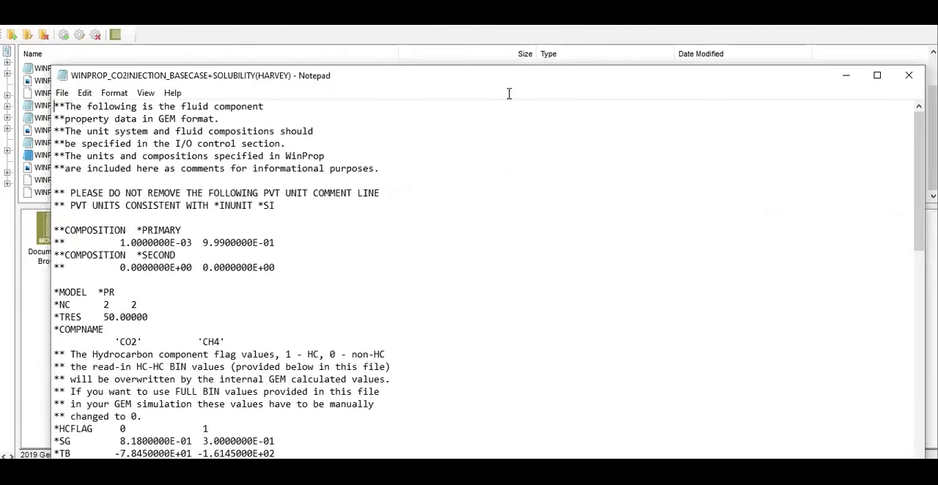
pyautogui.moveTo(497, 78); pyautogui.dragTo(499, 56)
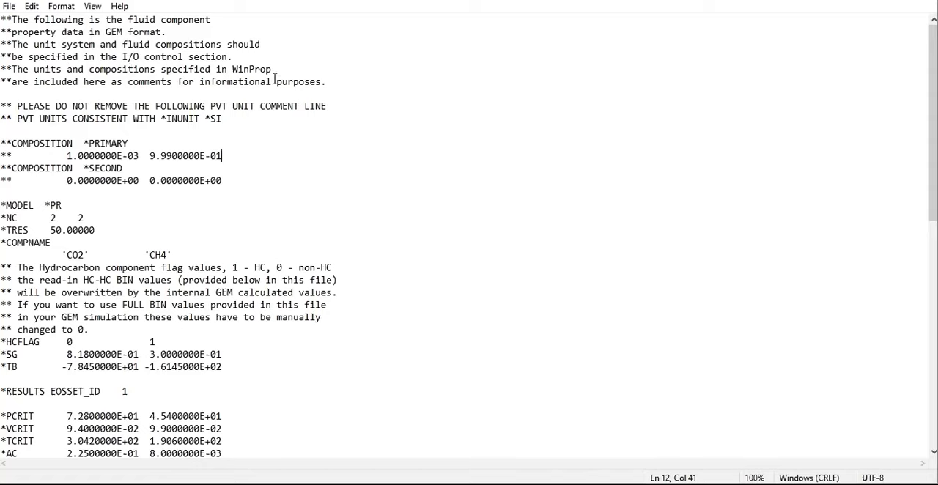
# Enlarge the text to 120% and review the GEM fluid data from the compositions and component properties to the solubility keywords
pyautogui.keyDown('ctrl'); pyautogui.scroll(2, 249, 182); pyautogui.keyUp('ctrl')
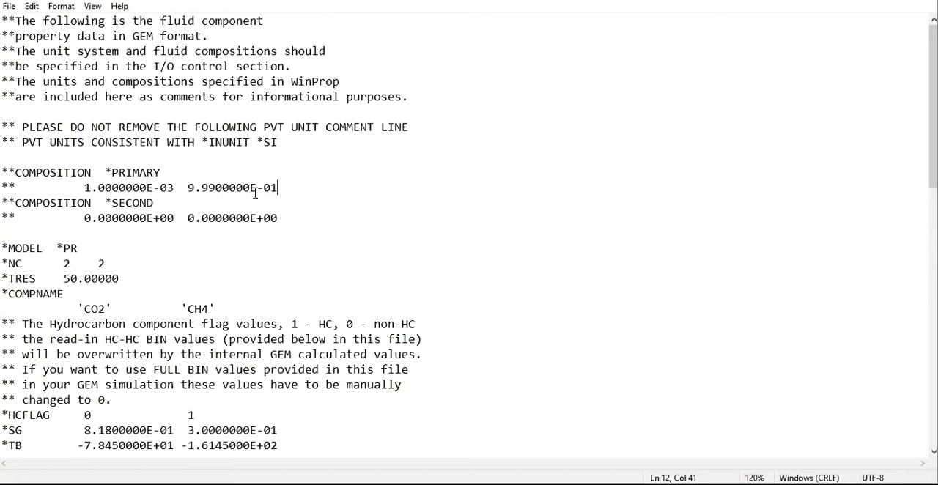
pyautogui.scroll(-4, 255, 193)
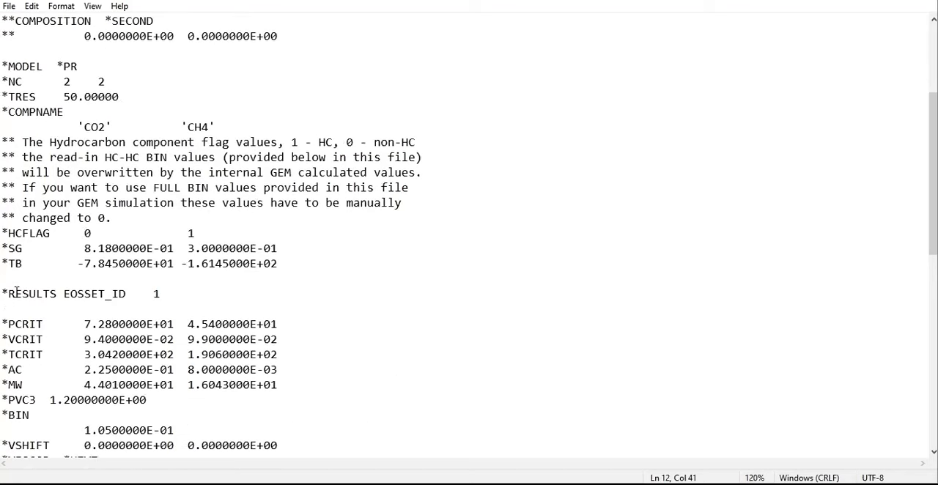
pyautogui.scroll(-2, 16, 293)
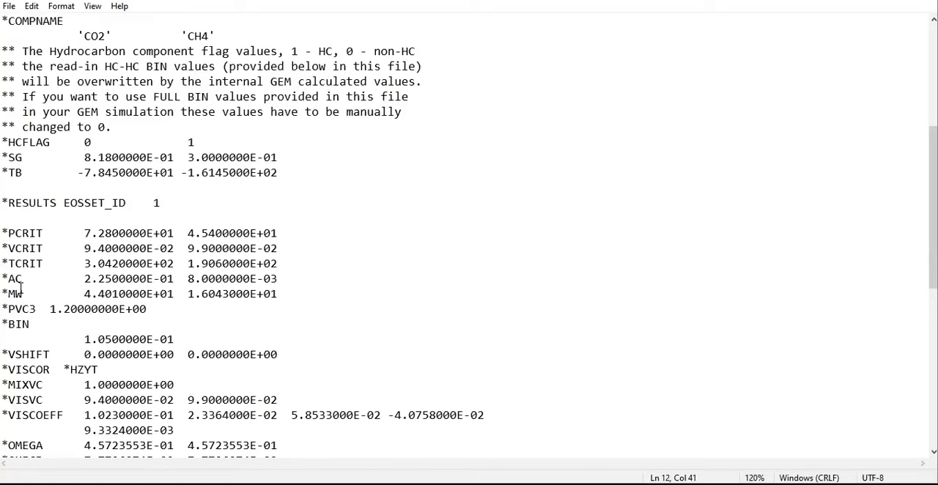
pyautogui.scroll(-4, 32, 300)
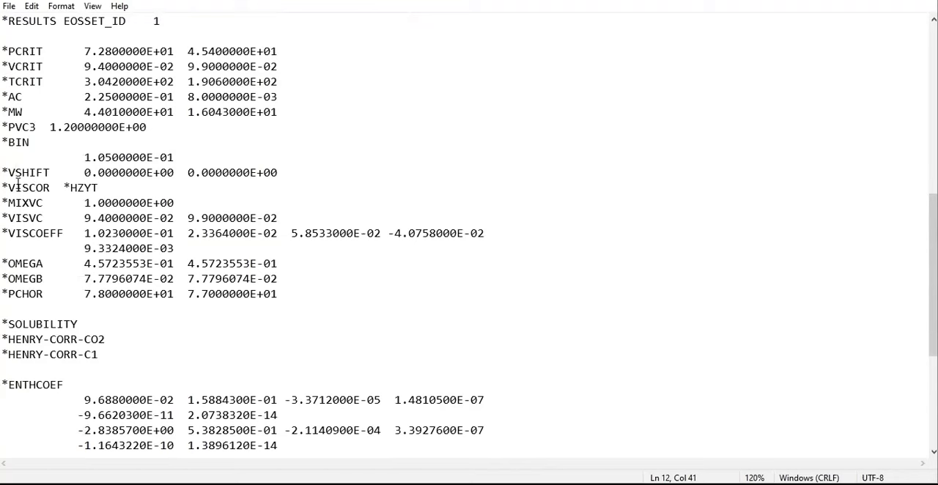
pyautogui.scroll(-3, 24, 193)
# Copy the *SOLUBILITY and *HENRY-CORR-CO2 lines from the WINPROP output, leaving out *HENRY-CORR-C1
pyautogui.moveTo(120, 218); pyautogui.dragTo(5, 185)
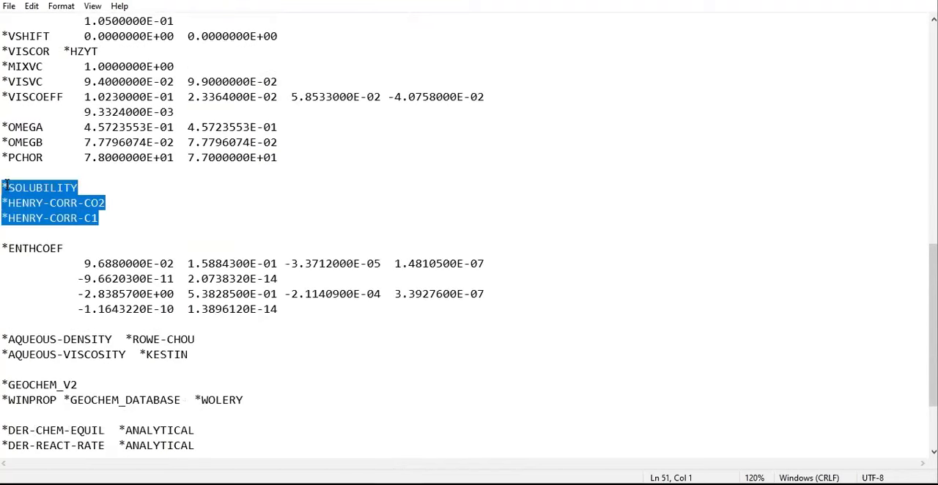
pyautogui.click(92, 189)
pyautogui.moveTo(119, 203); pyautogui.dragTo(6, 187)
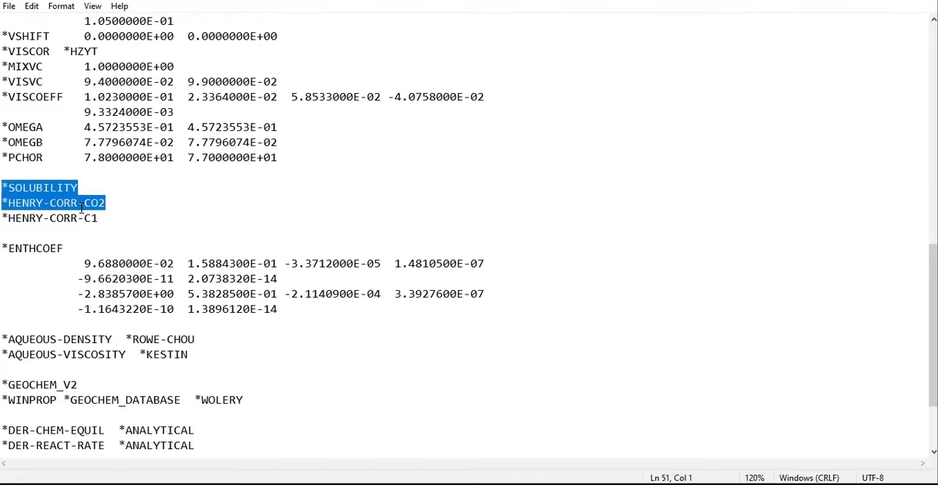
pyautogui.click(104, 204)
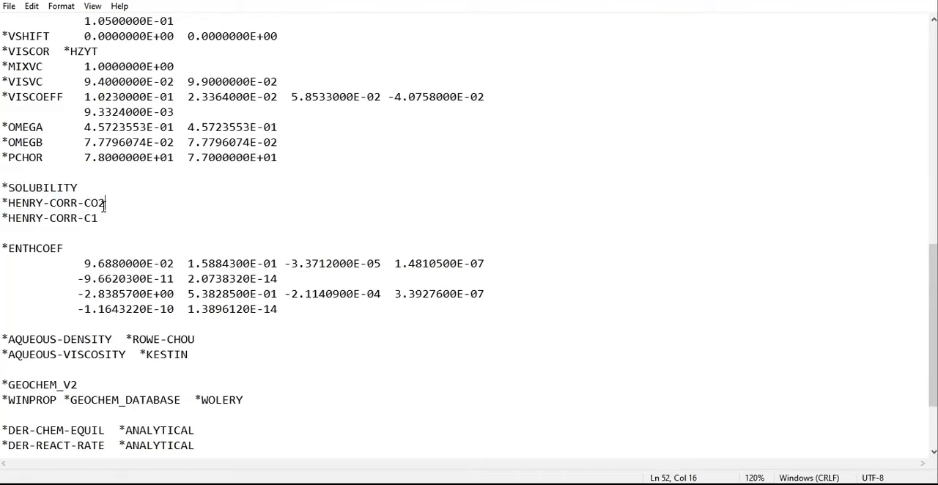
pyautogui.moveTo(110, 205); pyautogui.dragTo(1, 188)
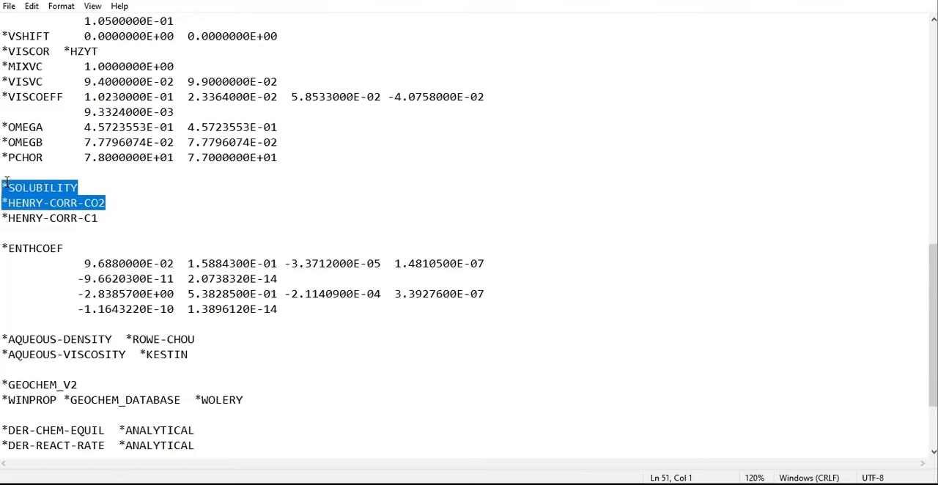
pyautogui.click(106, 204)
pyautogui.moveTo(76, 200); pyautogui.dragTo(2, 188)
pyautogui.rightClick(31, 190)
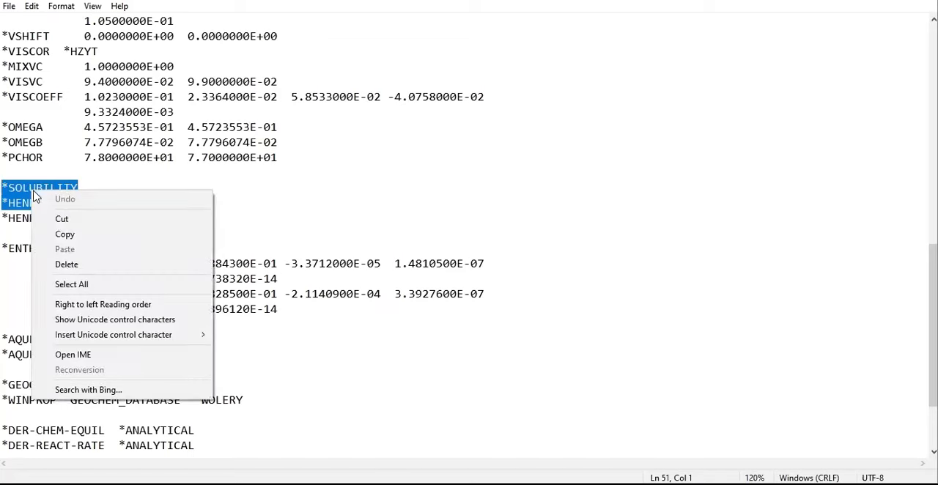
pyautogui.click(61, 235)
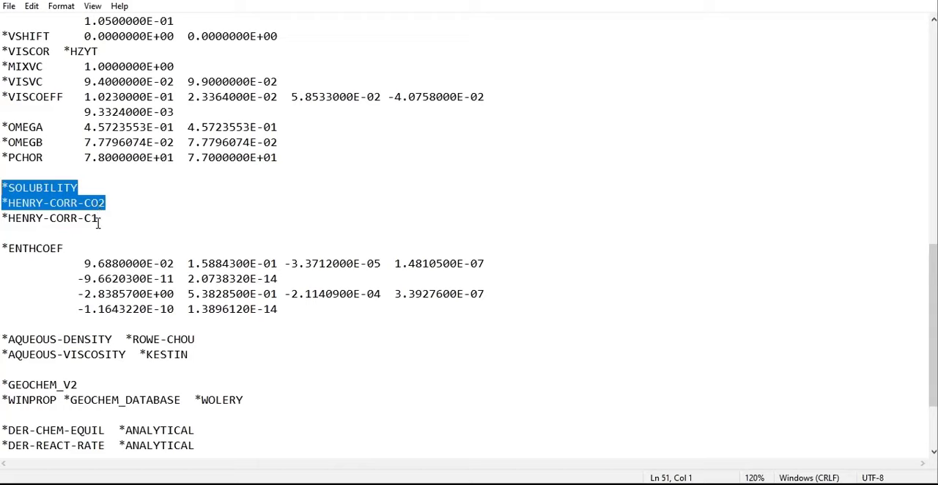
pyautogui.rightClick(54, 203)
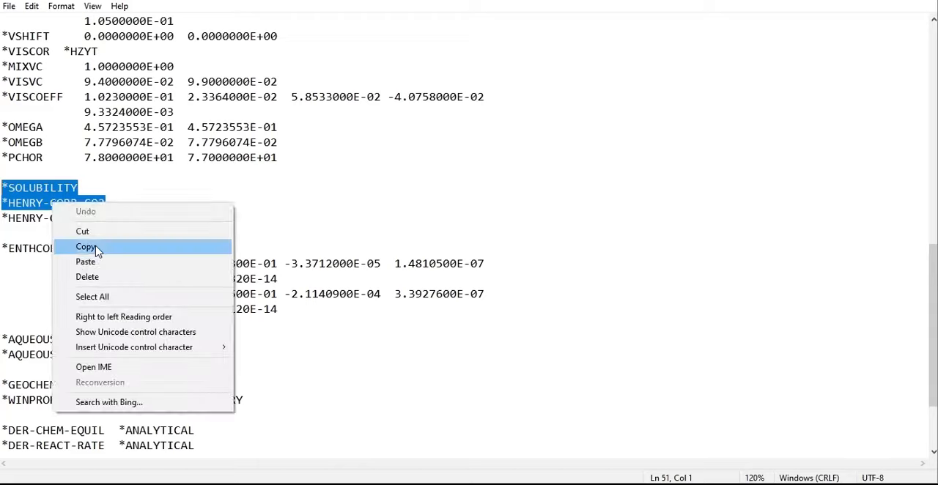
pyautogui.click(86, 247)
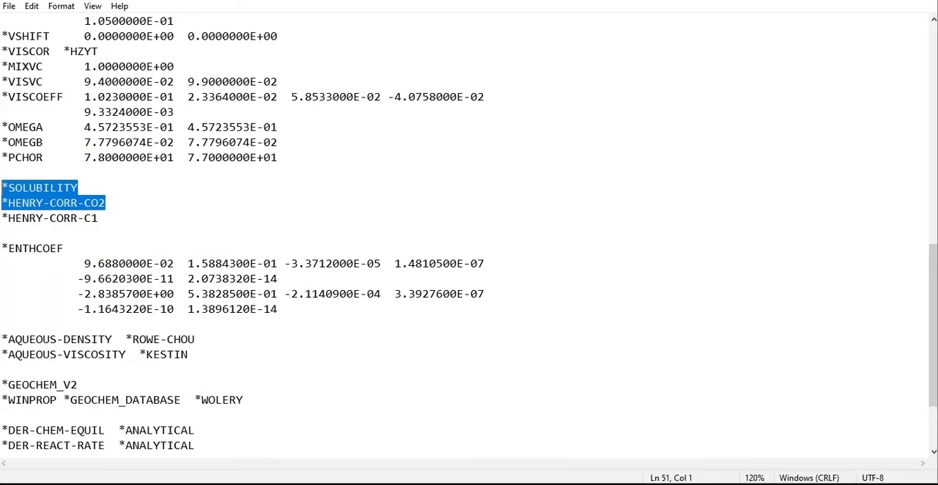
# Duplicate CO2Injection_HYSTERESIS+SOLUBILITY.dat in the Documents folder and rename the copy CO2Injection_HYSTERESIS+SOLUBILITY(HARVEY)
pyautogui.hotkey('alt', 'Tab')
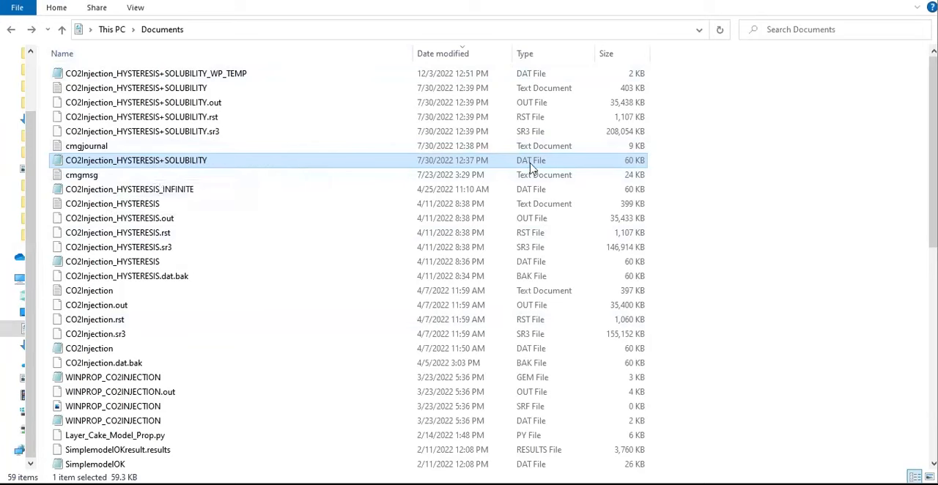
pyautogui.hotkey('ctrl', 'v')
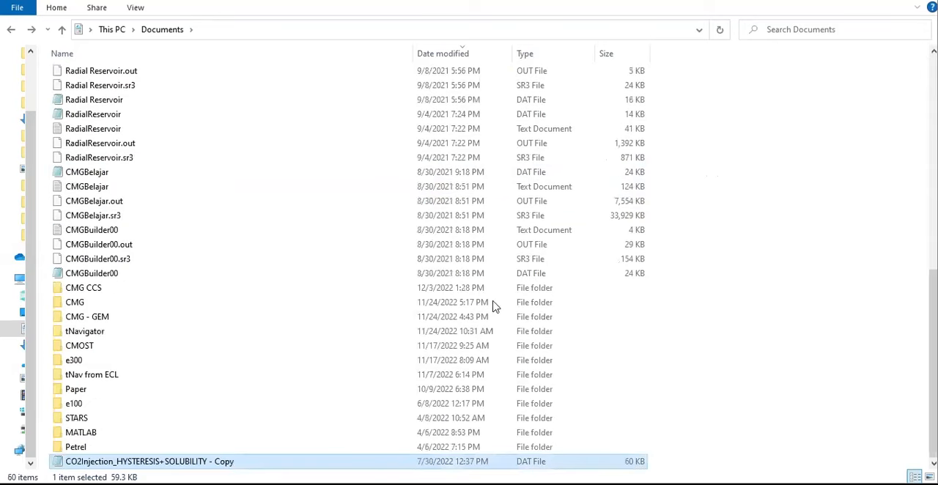
pyautogui.rightClick(218, 461)
pyautogui.click(248, 434)
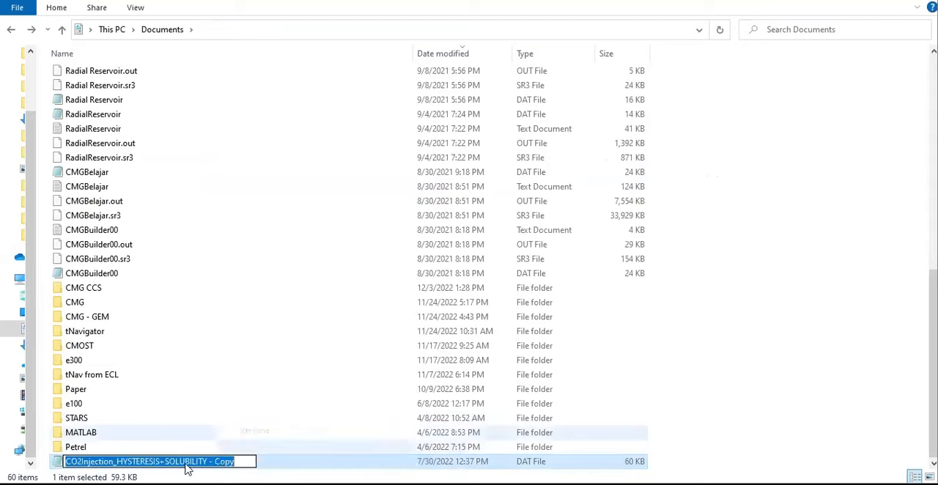
pyautogui.moveTo(207, 462); pyautogui.dragTo(301, 462)
pyautogui.write('(')
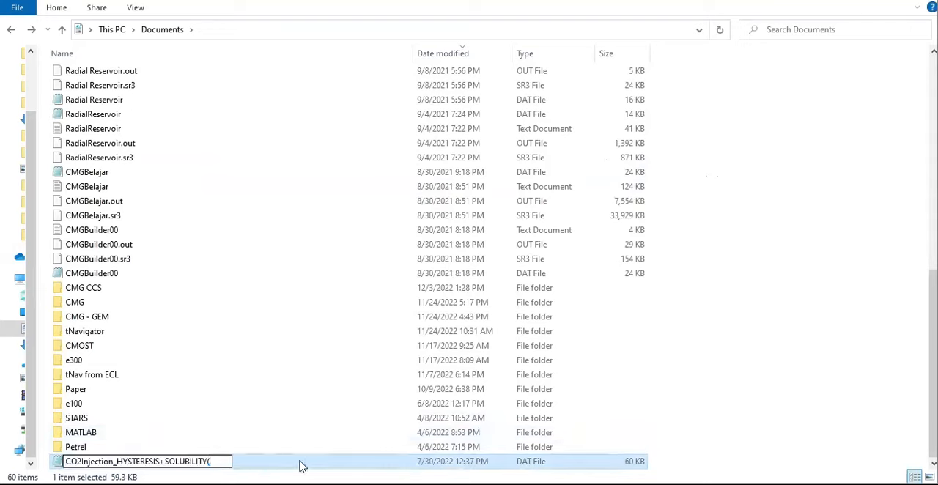
pyautogui.write('HARVEY)')
pyautogui.press('Return')
# Open the CO2Injection_HYSTERESIS+SOLUBILITY(HARVEY) data file in Notepad and enlarge its window to fill most of the screen
pyautogui.doubleClick(300, 465)
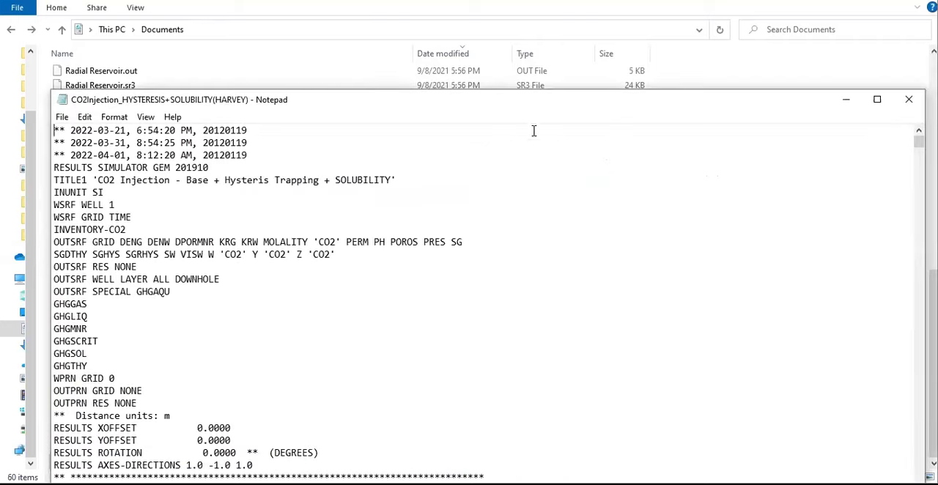
pyautogui.moveTo(545, 111); pyautogui.dragTo(500, 26)
pyautogui.moveTo(874, 436); pyautogui.dragTo(935, 476)
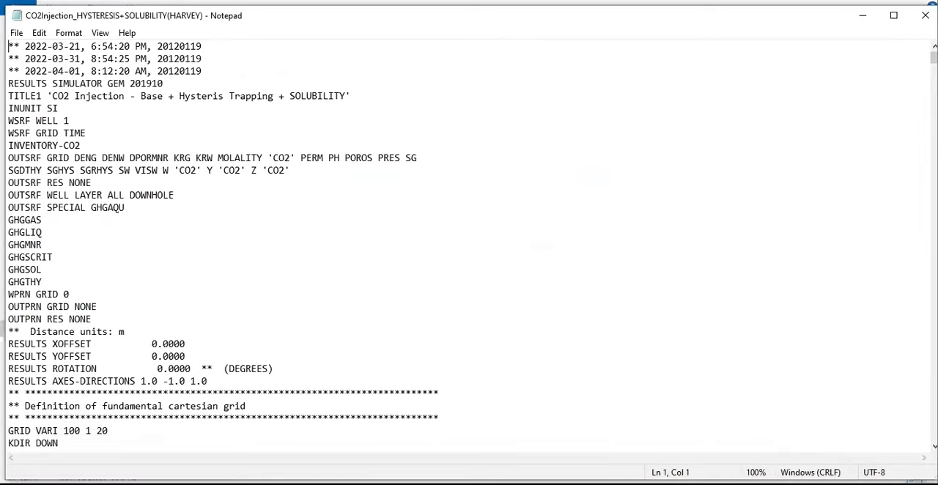
# Search the data file for "solubility" and select the *SOLUBILITY keyword in the fluid section
pyautogui.scroll(-1, 110, 207)
pyautogui.scroll(-6, 110, 207)
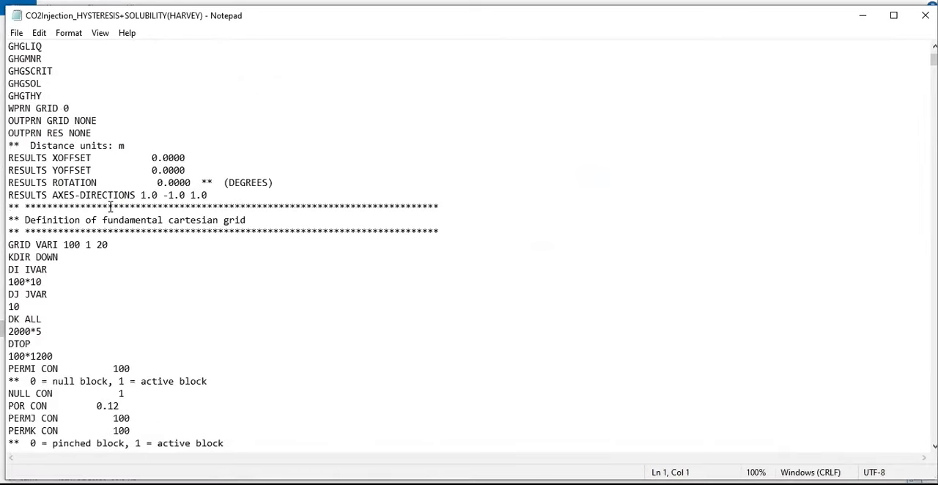
pyautogui.click(165, 107)
pyautogui.hotkey('ctrl', 'f')
pyautogui.write('solu')
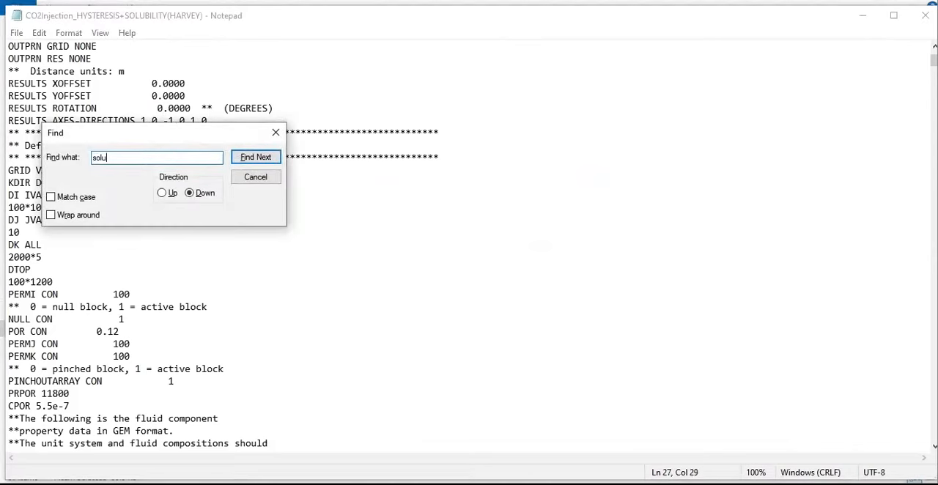
pyautogui.write('biliy')
pyautogui.press('Return')
pyautogui.press('Return')
pyautogui.write('ty')
pyautogui.press('Return')
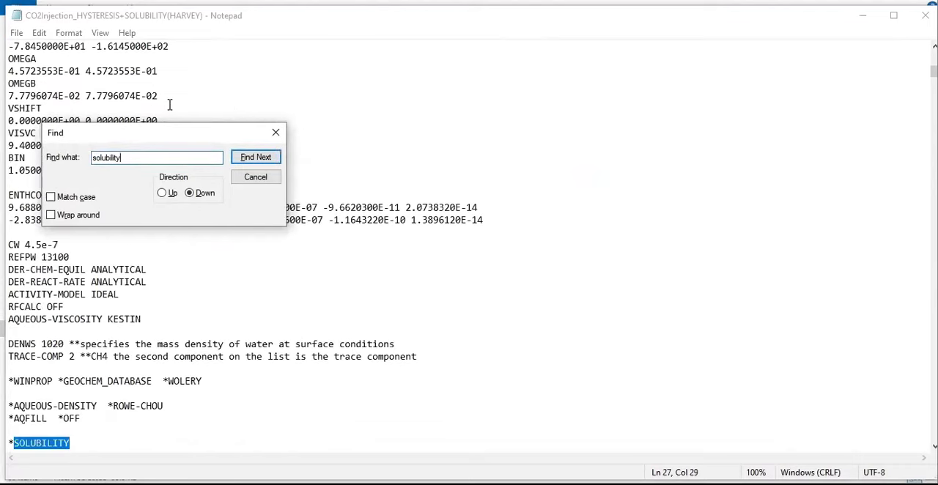
pyautogui.click(275, 132)
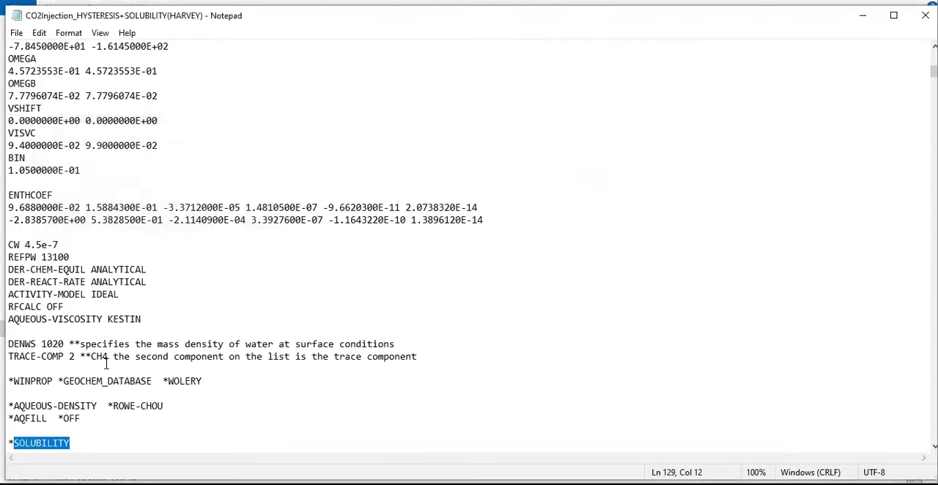
pyautogui.scroll(-3, 103, 362)
pyautogui.moveTo(70, 331); pyautogui.dragTo(25, 341)
pyautogui.moveTo(14, 334); pyautogui.dragTo(8, 333)
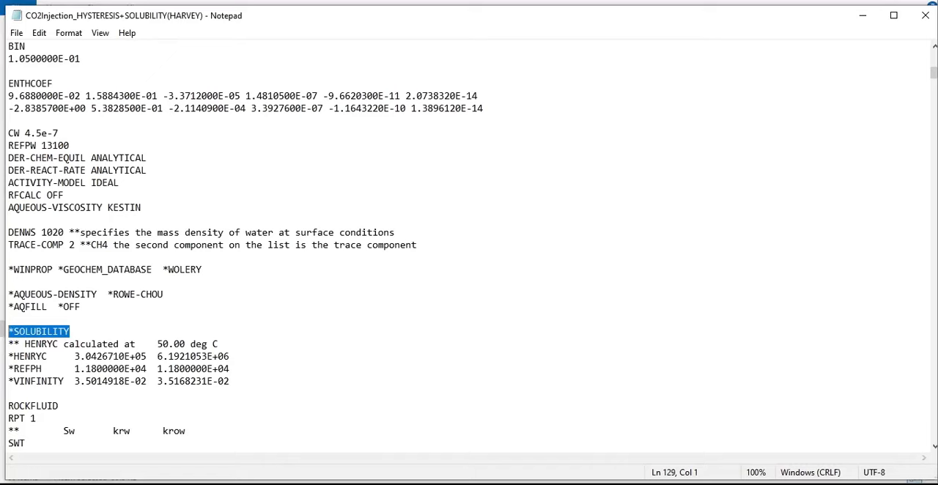
# Switch to the WINPROP_CO2INJECTION_BASECASE+SOLUBILITY(HARVEY) file and copy its *SOLUBILITY and *HENRY-CORR-CO2 lines
pyautogui.hotkey('alt', 'Tab')
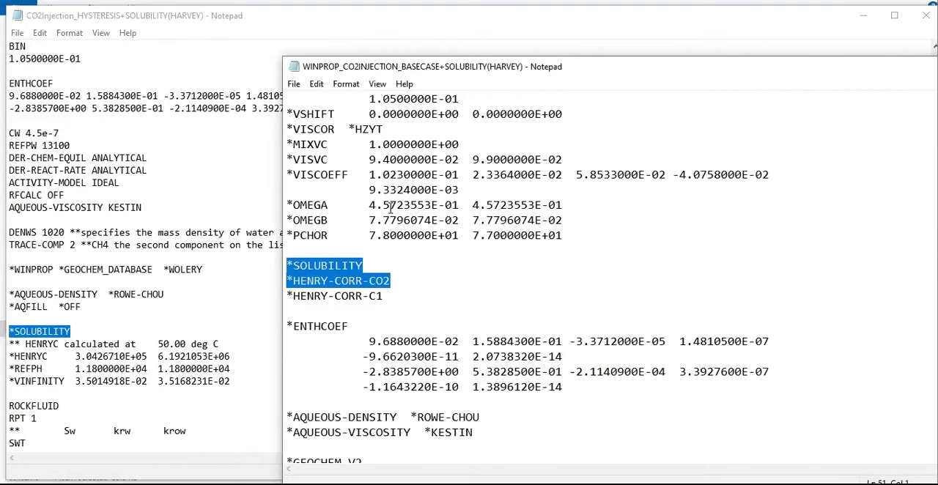
pyautogui.click(369, 265)
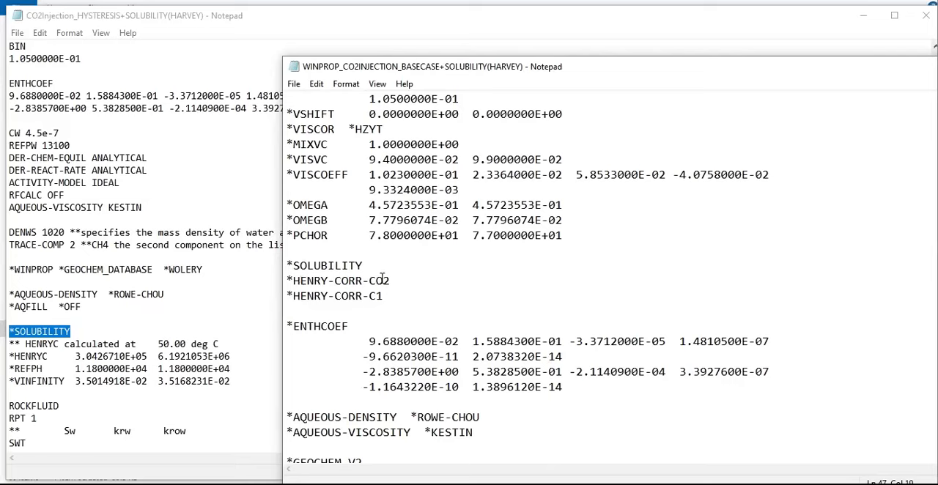
pyautogui.moveTo(390, 281); pyautogui.dragTo(286, 266)
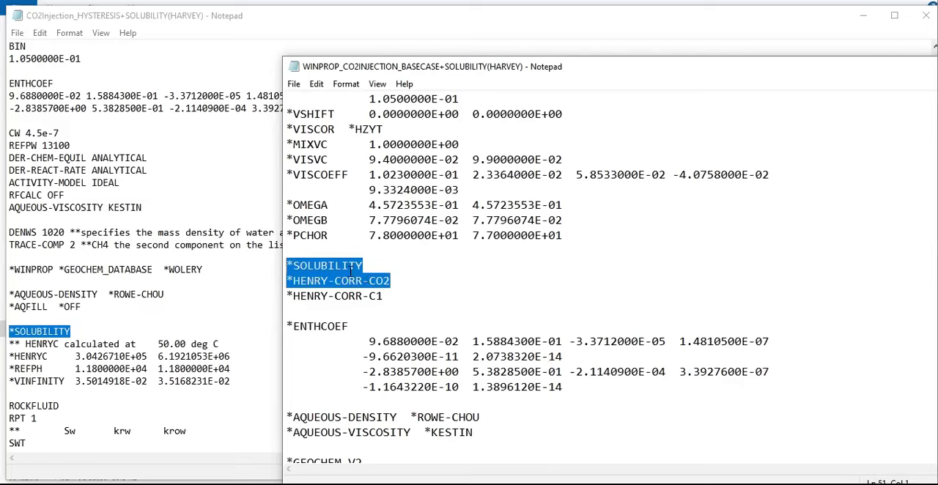
pyautogui.click(363, 307)
pyautogui.click(390, 281)
pyautogui.moveTo(390, 280); pyautogui.dragTo(280, 265)
pyautogui.rightClick(308, 275)
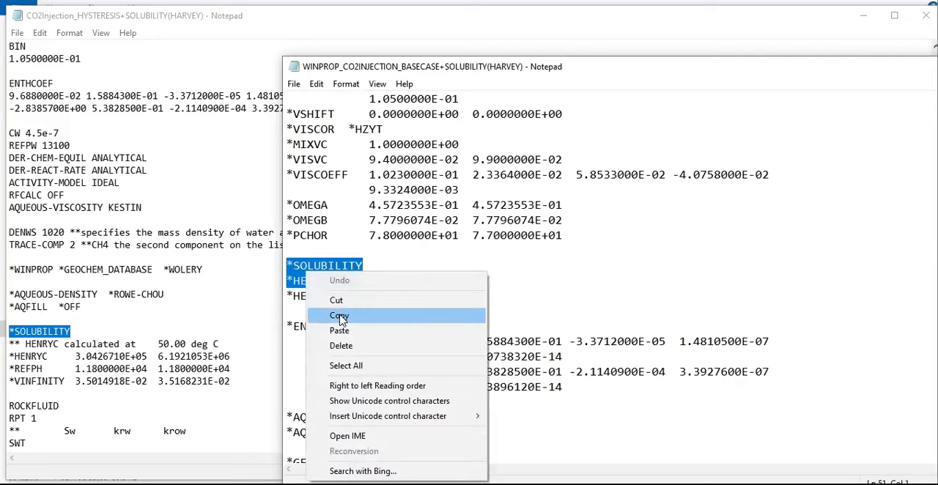
pyautogui.click(339, 317)
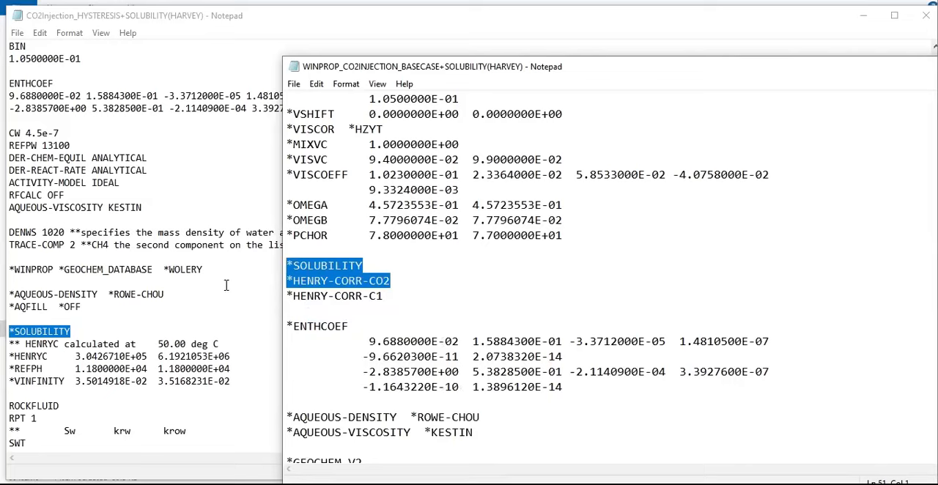
# Replace the *SOLUBILITY line in the CO2Injection_HYSTERESIS+SOLUBILITY(HARVEY) file with the copied *SOLUBILITY and *HENRY-CORR-CO2 lines and save the file
pyautogui.click(92, 323)
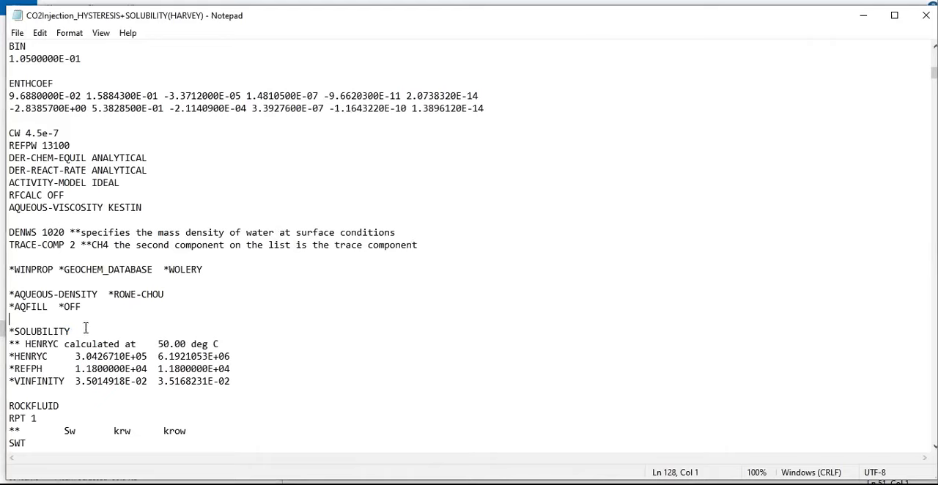
pyautogui.moveTo(76, 331); pyautogui.dragTo(9, 328)
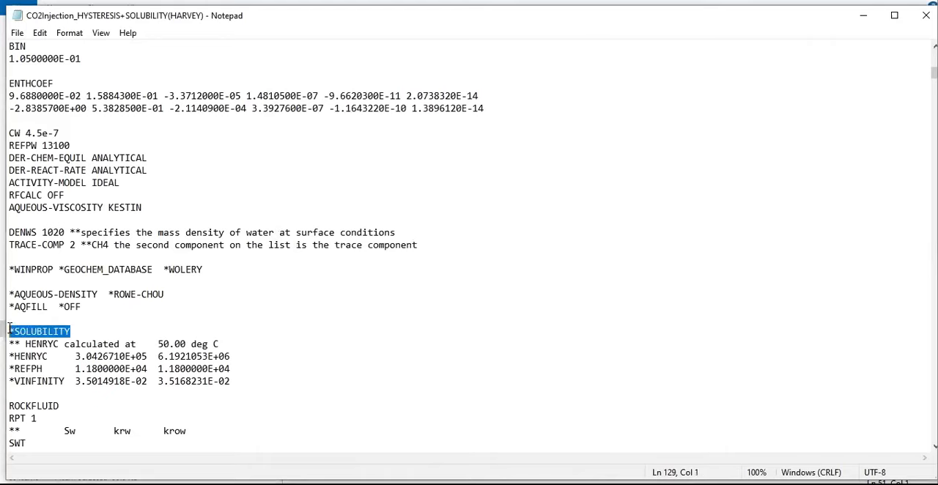
pyautogui.rightClick(25, 332)
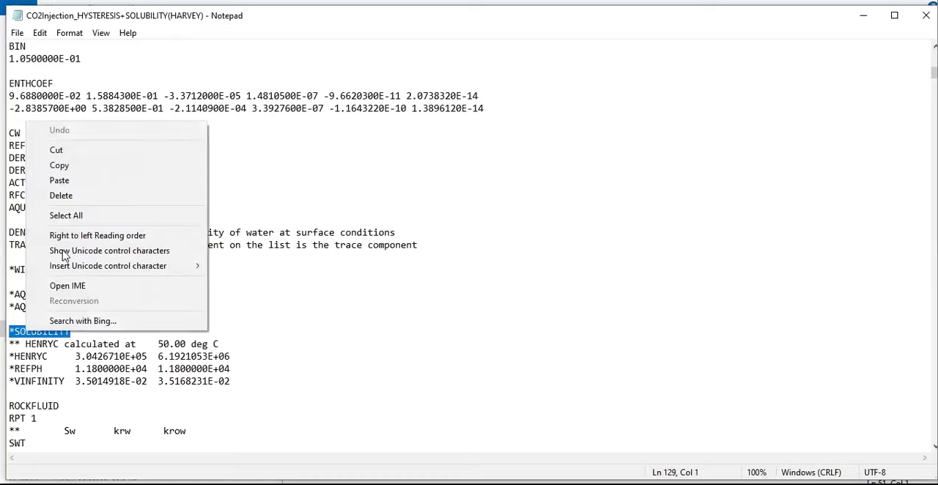
pyautogui.click(80, 180)
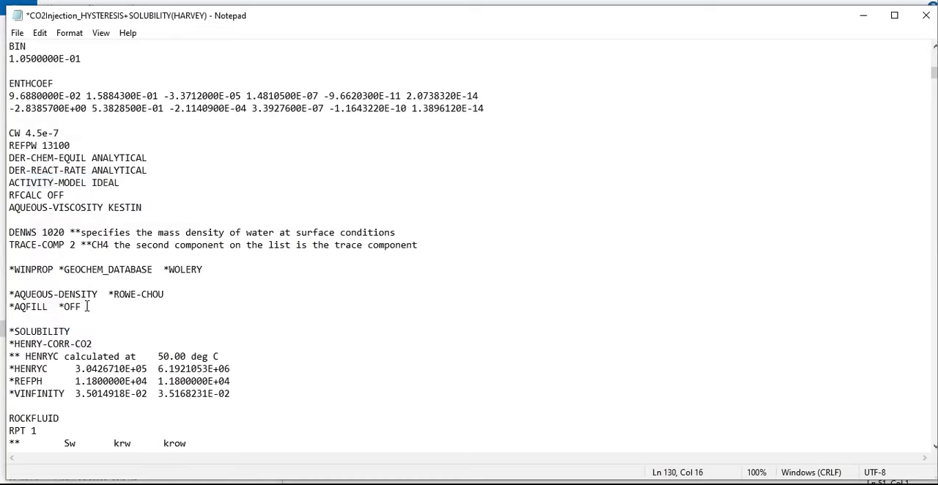
pyautogui.hotkey('ctrl', 's')
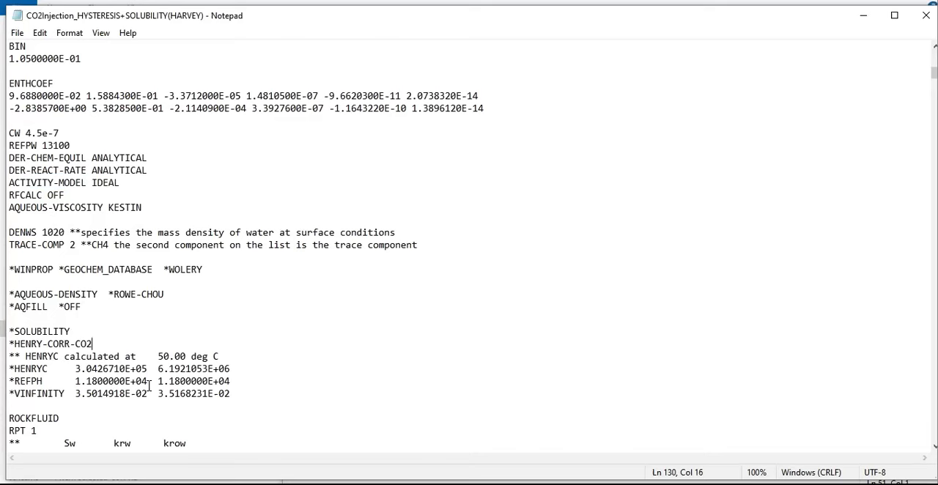
# Review the data file from its header and output settings through the grid definition to the fluid component data
pyautogui.scroll(20, 154, 381)
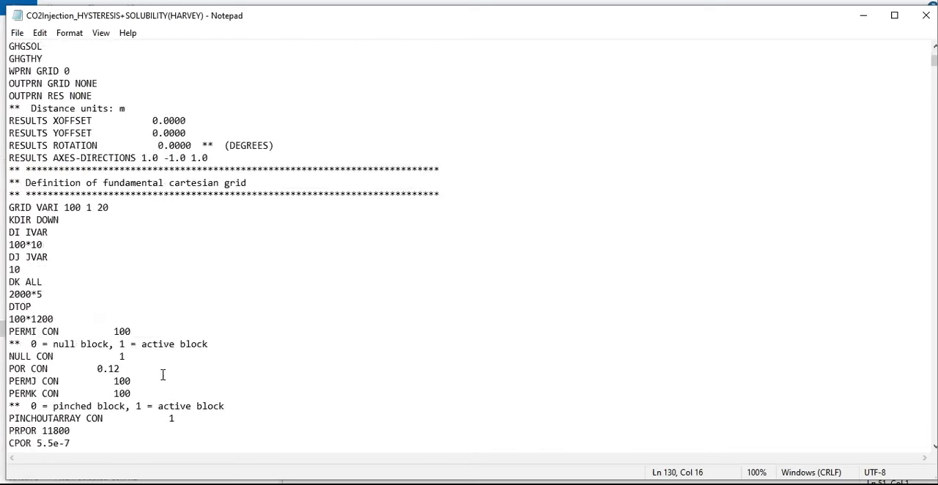
pyautogui.scroll(6, 163, 375)
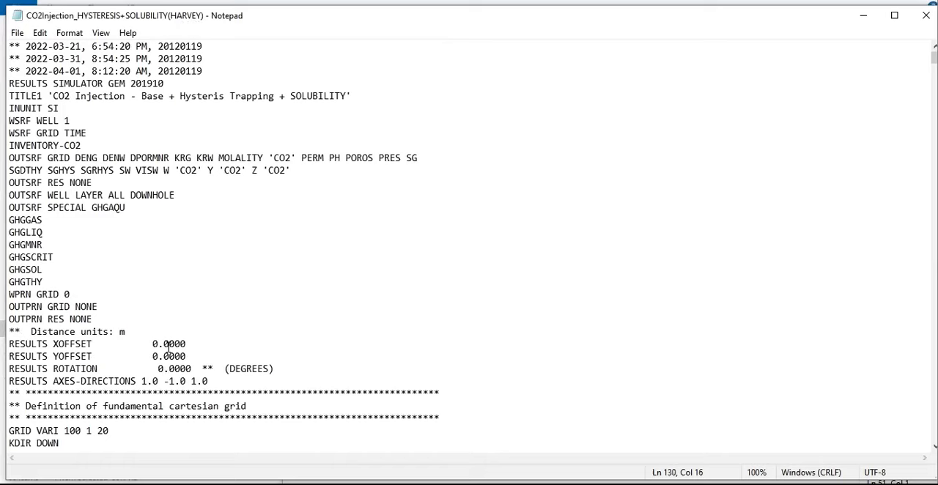
pyautogui.scroll(-12, 169, 353)
pyautogui.scroll(-2, 169, 344)
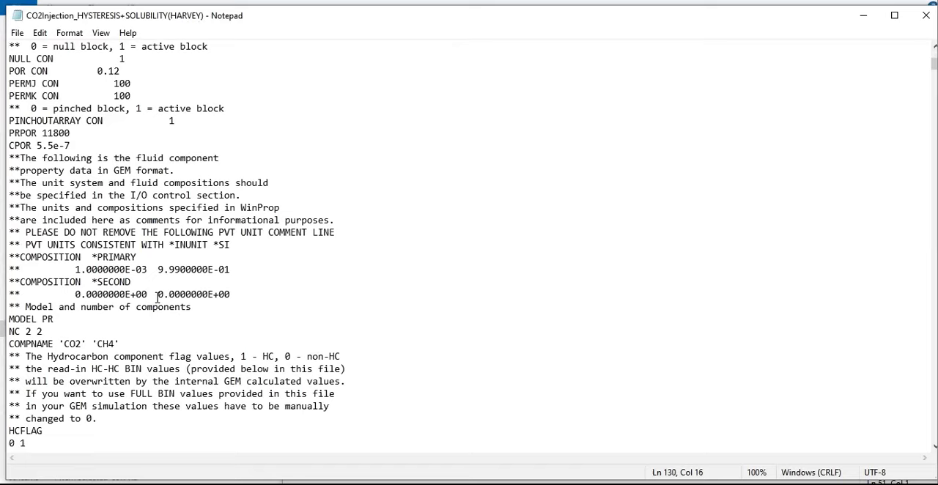
pyautogui.scroll(-15, 157, 299)
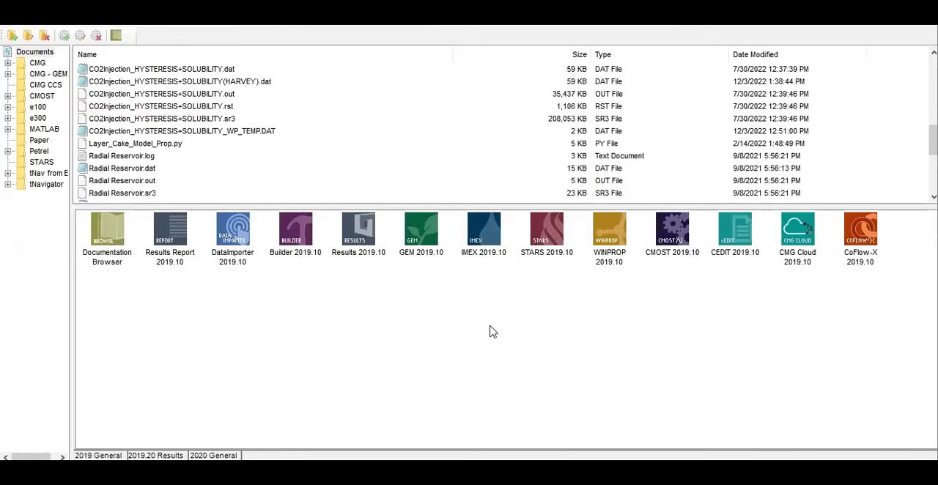
# Submit CO2Injection_HYSTERESIS+SOLUBILITY(HARVEY).dat from the CMG launcher to GEM 2019.10, using the Local scheduler and 4 processors
pyautogui.moveTo(195, 85); pyautogui.dragTo(421, 242)
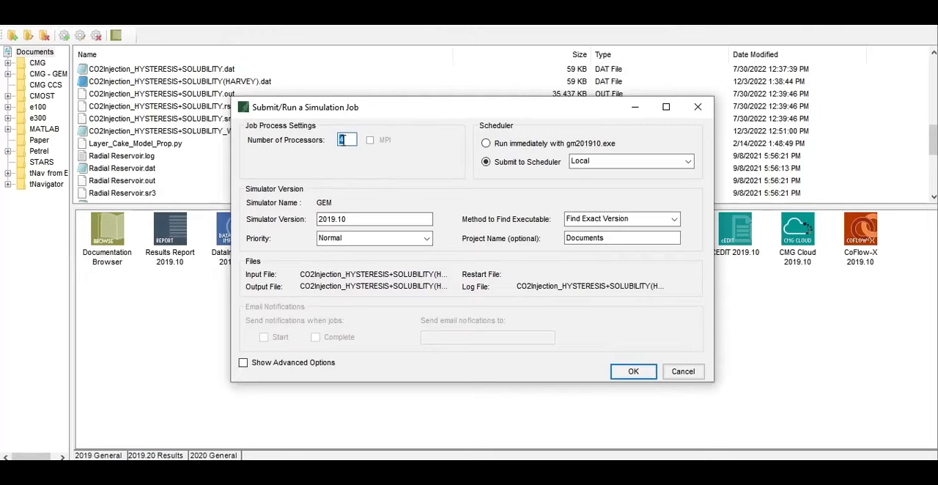
pyautogui.click(628, 371)
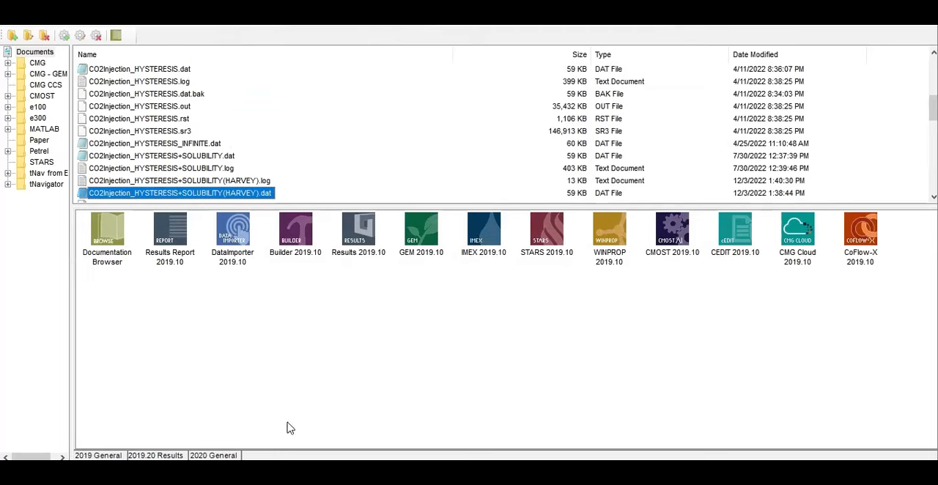
# Enlarge the launcher's file list and look through the Documents folder for the output files of the CO2Injection_HYSTERESIS+SOLUBILITY(HARVEY) run
pyautogui.moveTo(282, 205); pyautogui.dragTo(276, 226)
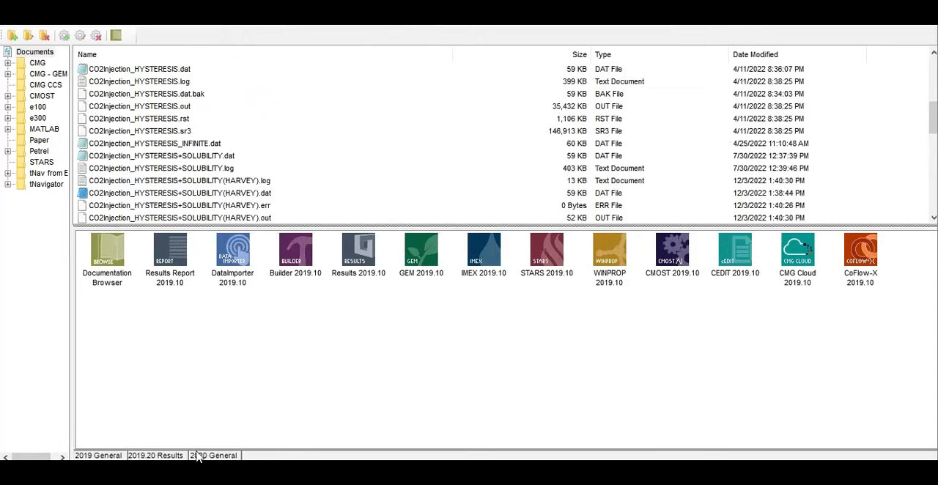
pyautogui.click(158, 456)
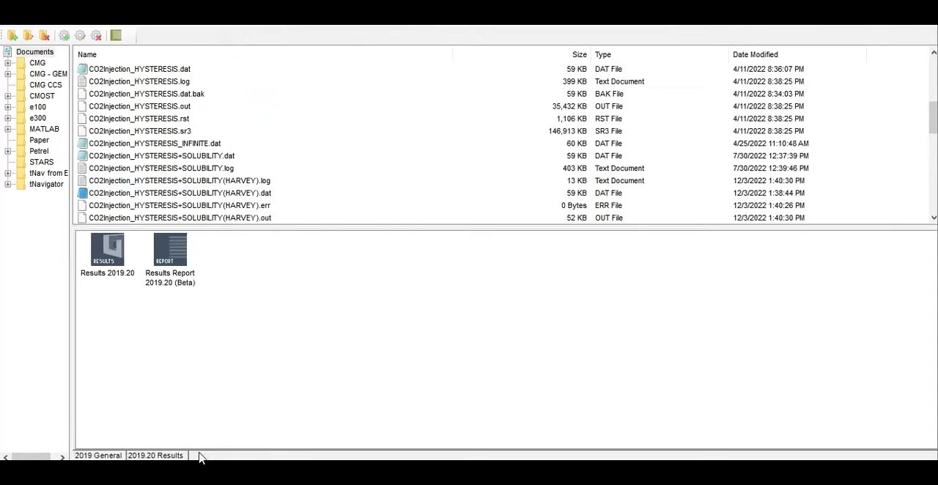
pyautogui.click(100, 456)
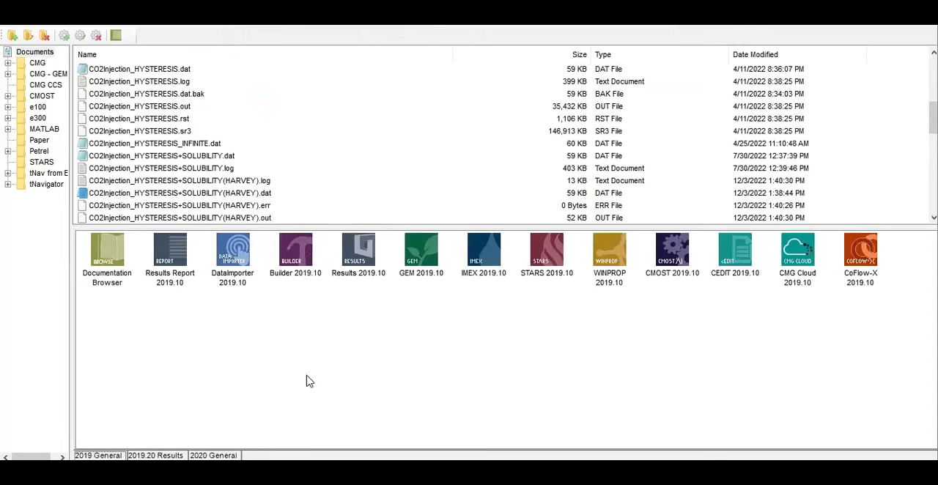
pyautogui.scroll(-4, 277, 196)
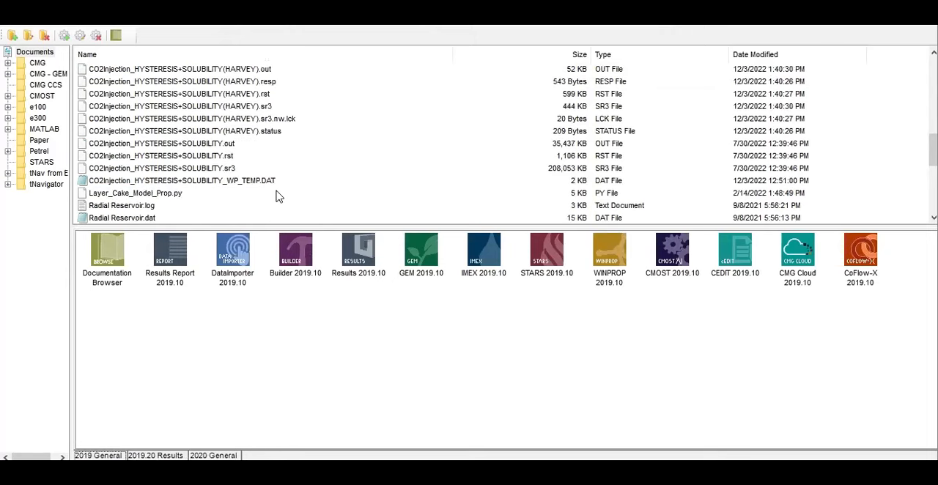
pyautogui.scroll(-6, 277, 197)
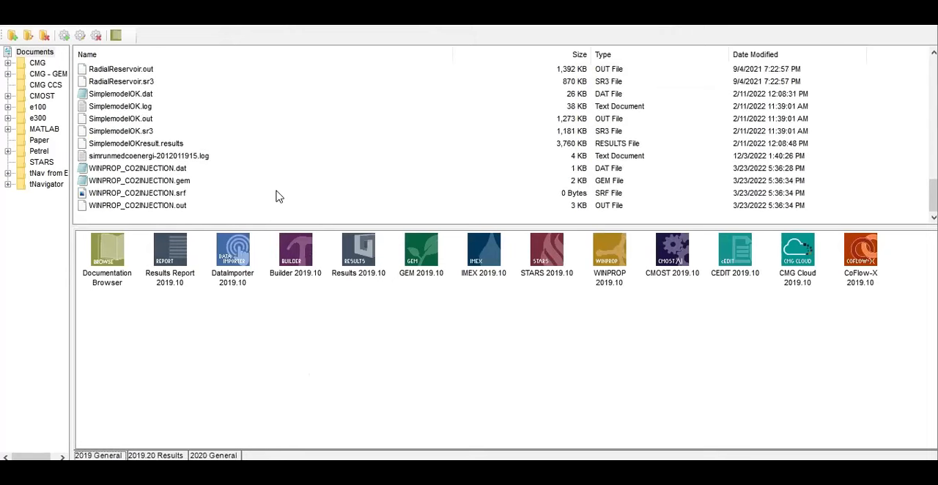
pyautogui.scroll(8, 277, 196)
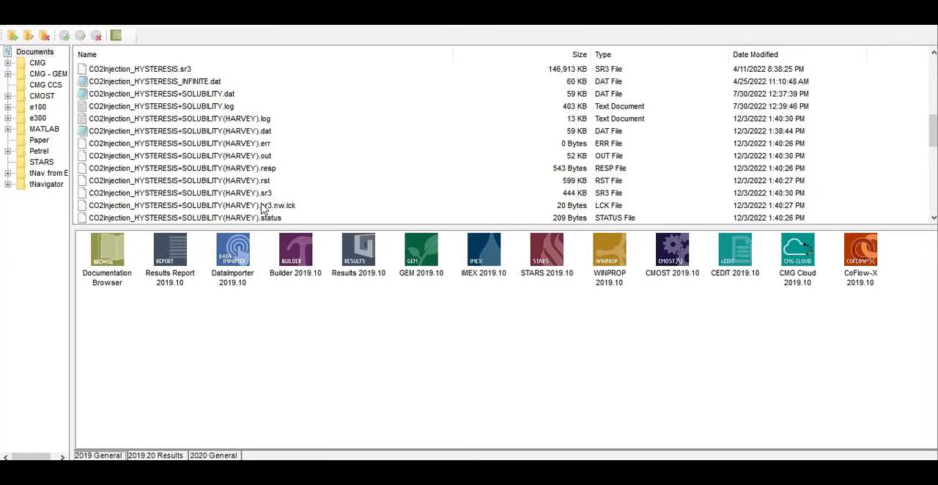
pyautogui.scroll(-2, 268, 207)
pyautogui.scroll(2, 266, 209)
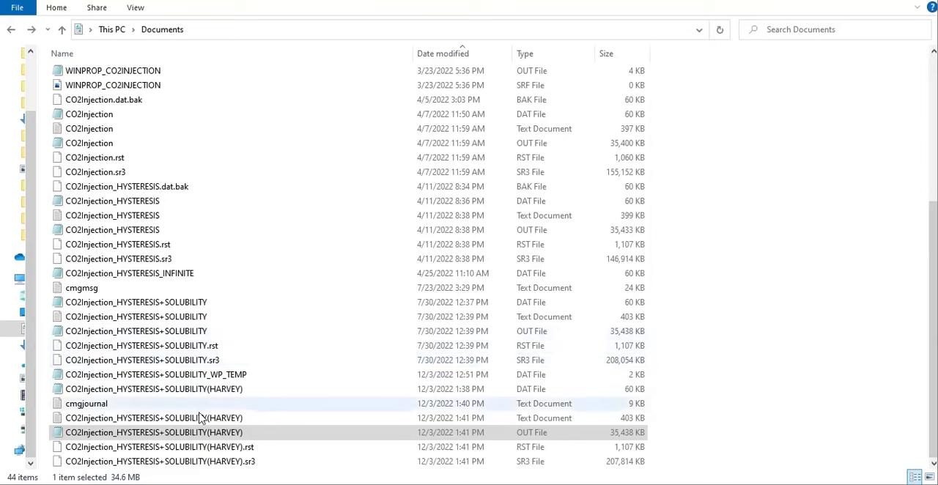
# From the Documents folder in File Explorer, open the CO2Injection_HYSTERESIS+SOLUBILITY OUT file in Notepad and find its first "CO2 storage" entry
pyautogui.click(542, 334)
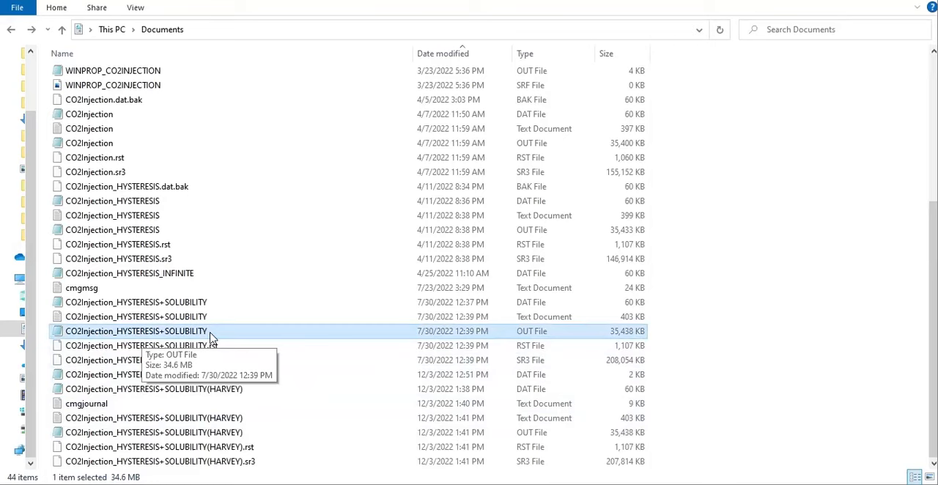
pyautogui.rightClick(211, 337)
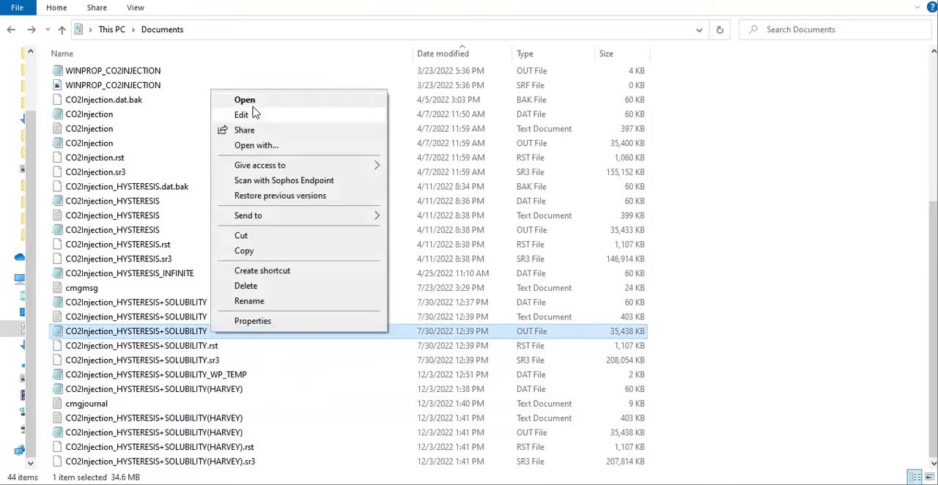
pyautogui.click(255, 103)
pyautogui.scroll(-7, 270, 198)
pyautogui.scroll(-20, 270, 198)
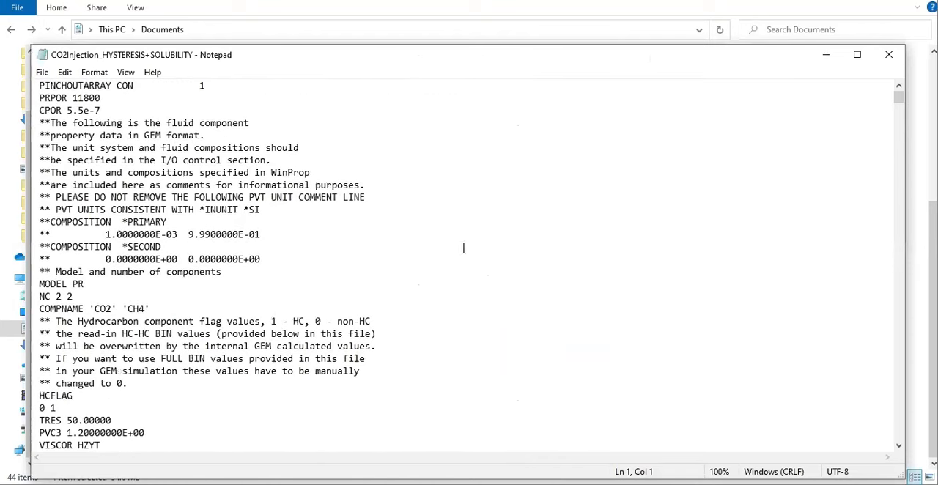
pyautogui.click(482, 156)
pyautogui.hotkey('ctrl', 'f')
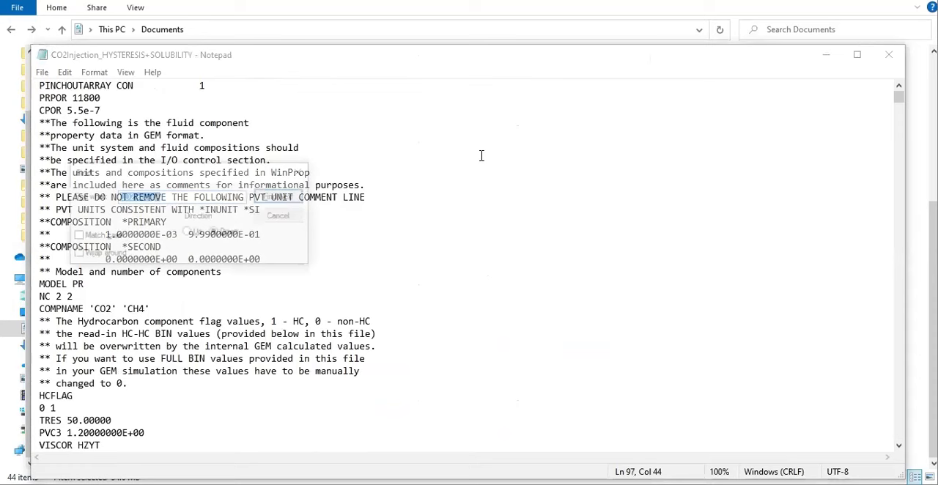
pyautogui.press('Return')
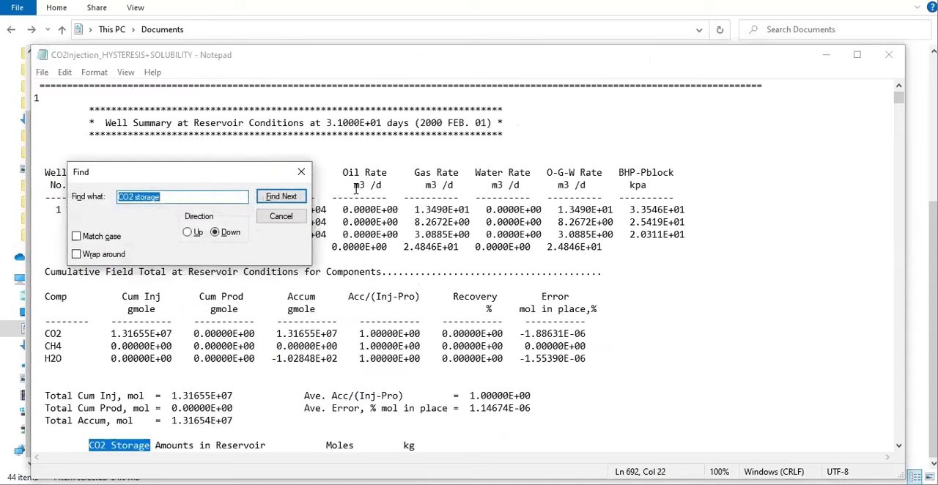
pyautogui.scroll(-4, 440, 161)
pyautogui.click(311, 173)
pyautogui.scroll(-2, 220, 308)
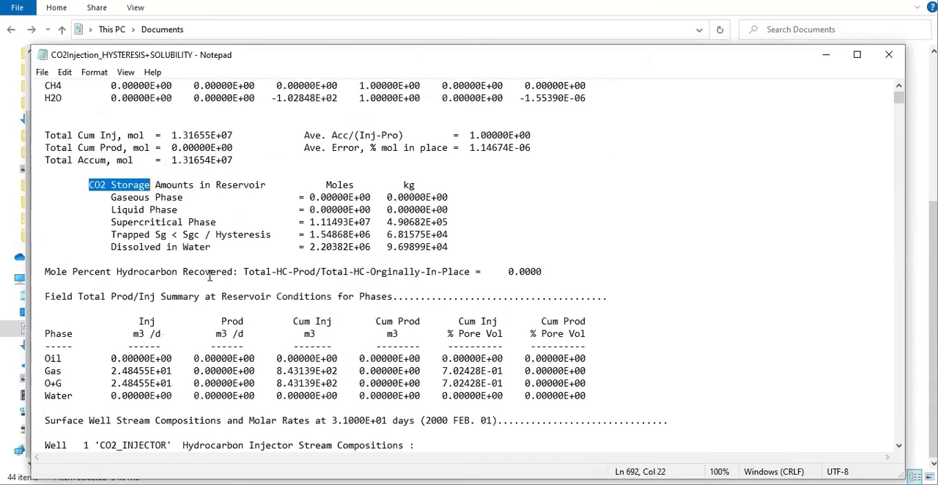
# Examine the moles and kg of supercritical, trapped and dissolved CO2 in the storage table, and narrow the file's window to about half width
pyautogui.click(199, 247)
pyautogui.scroll(1, 200, 247)
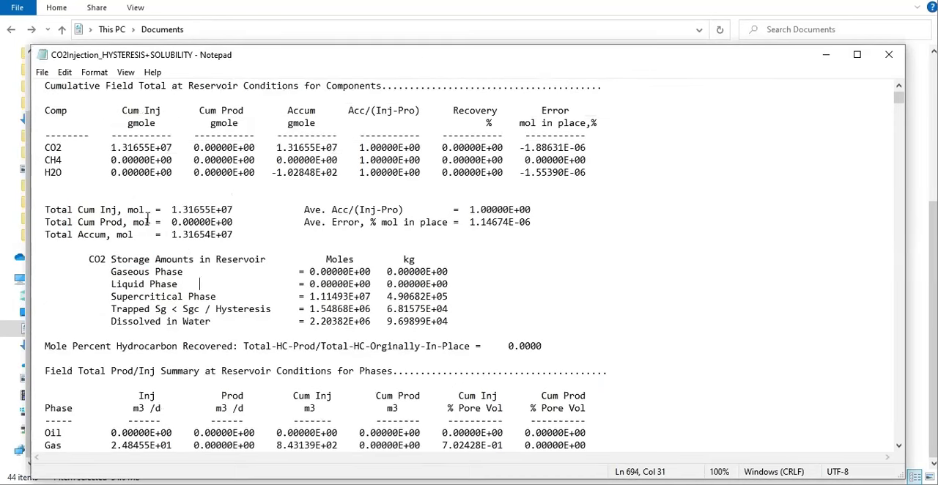
pyautogui.moveTo(90, 258); pyautogui.dragTo(432, 323)
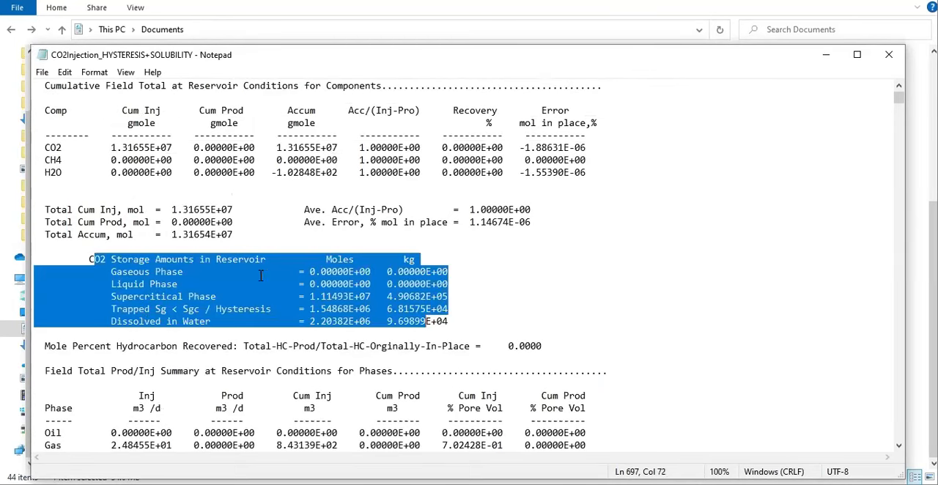
pyautogui.click(226, 272)
pyautogui.moveTo(115, 297); pyautogui.dragTo(217, 297)
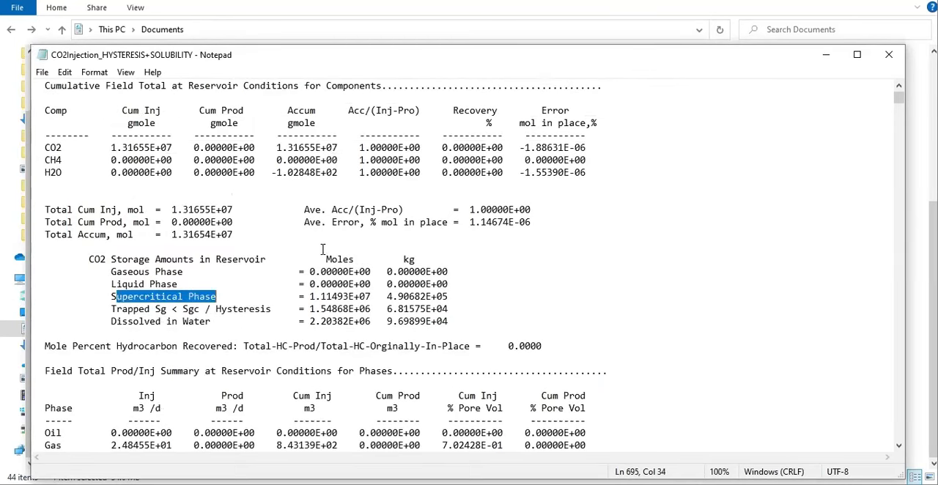
pyautogui.moveTo(326, 259); pyautogui.dragTo(422, 259)
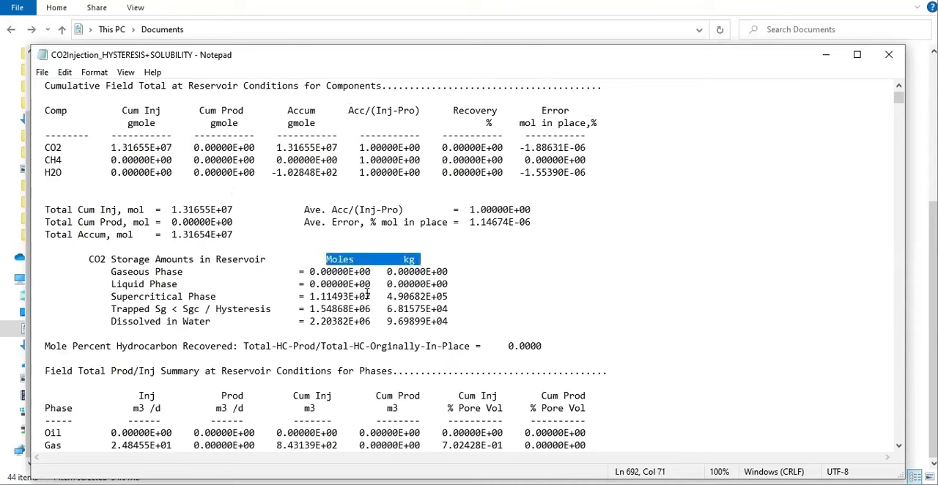
pyautogui.moveTo(305, 296); pyautogui.dragTo(448, 296)
pyautogui.moveTo(100, 308); pyautogui.dragTo(449, 309)
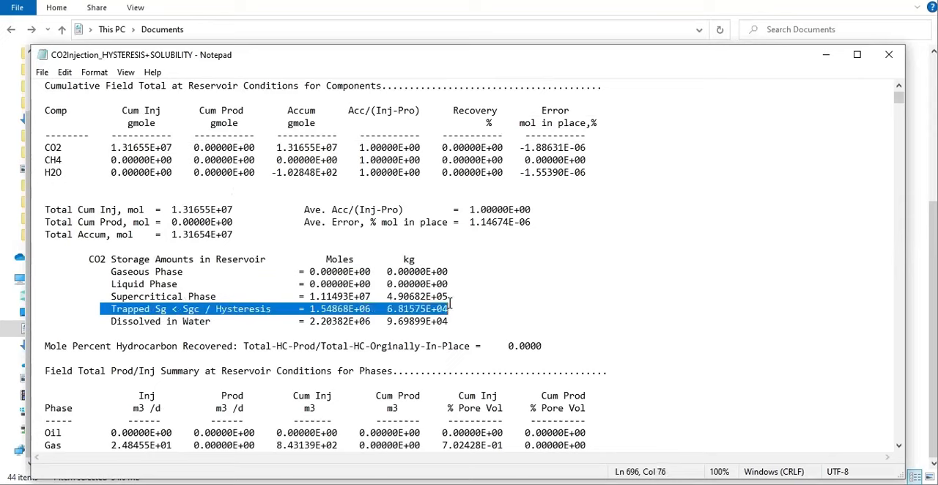
pyautogui.moveTo(100, 322); pyautogui.dragTo(454, 325)
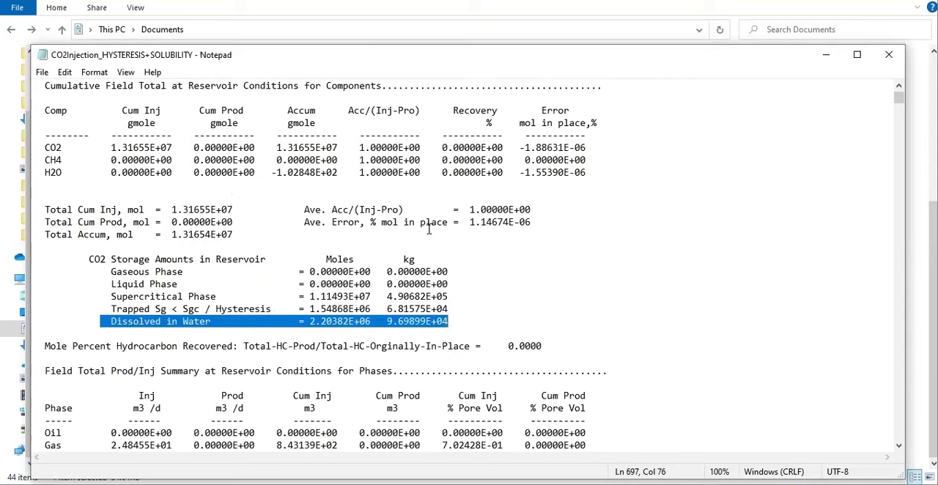
pyautogui.moveTo(904, 146); pyautogui.dragTo(433, 146)
# Return to the Documents folder, open the CO2Injection_HYSTERESIS+SOLUBILITY(HARVEY) OUT file and find its first "CO2 storage" entry
pyautogui.click(743, 264)
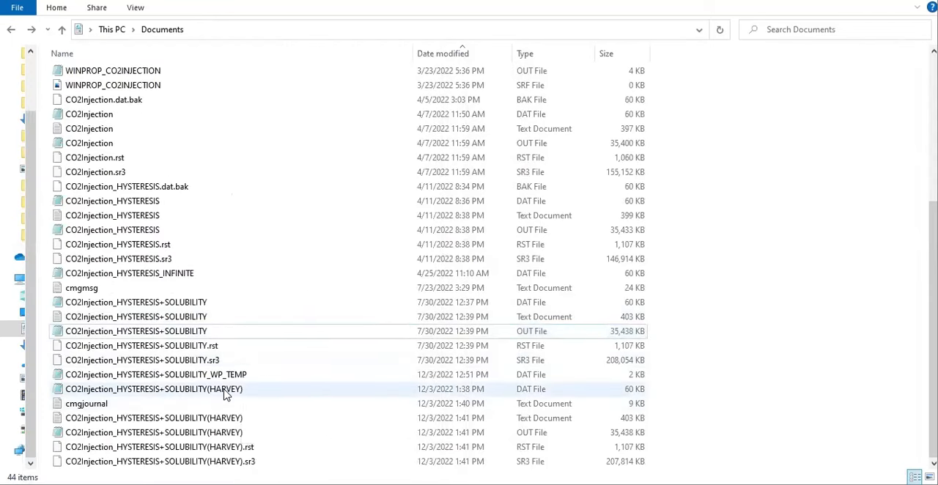
pyautogui.click(194, 436)
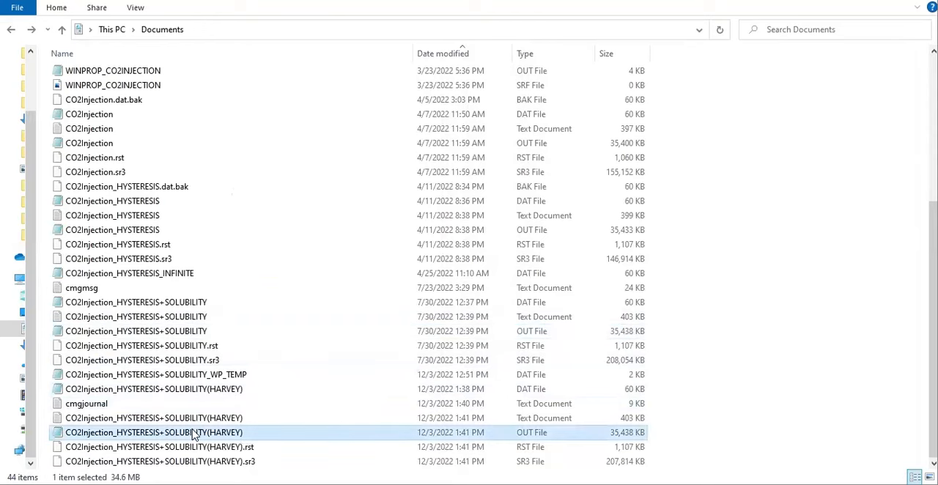
pyautogui.doubleClick(194, 432)
pyautogui.scroll(-20, 308, 345)
pyautogui.scroll(-15, 285, 267)
pyautogui.click(285, 267)
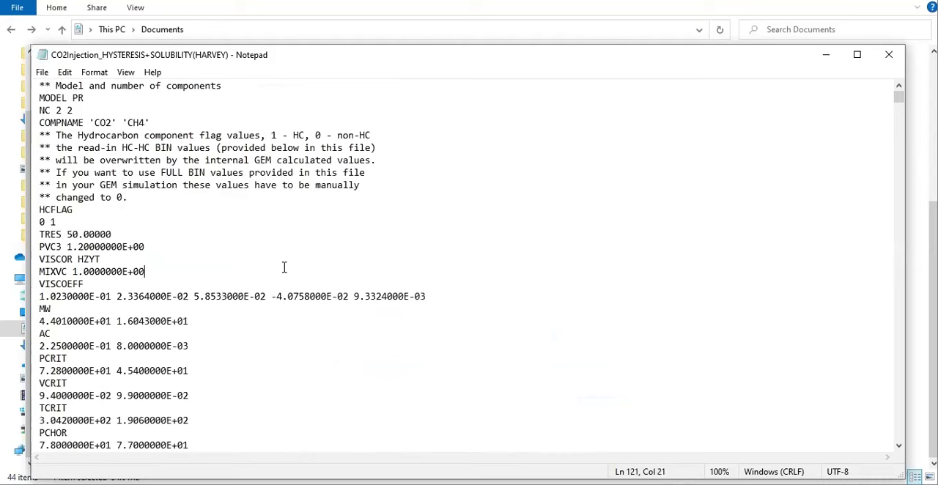
pyautogui.hotkey('ctrl', 'f')
pyautogui.click(298, 203)
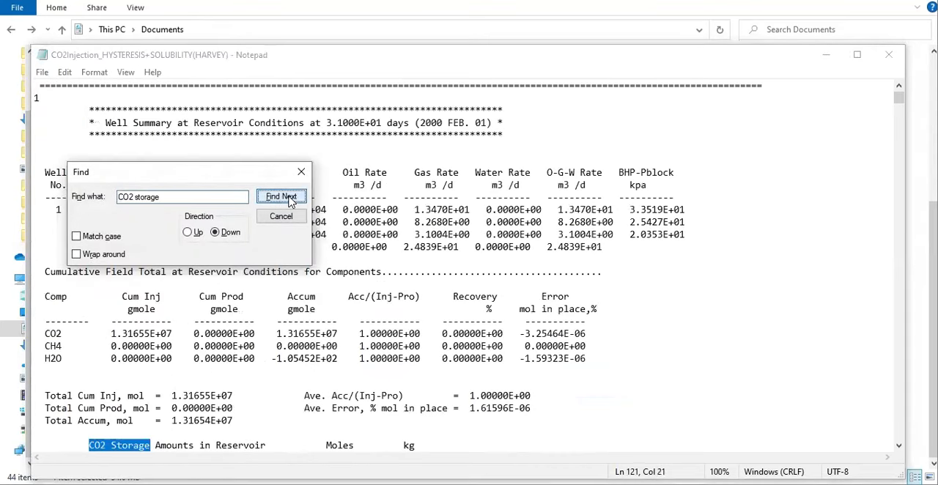
pyautogui.click(299, 173)
pyautogui.scroll(-6, 335, 282)
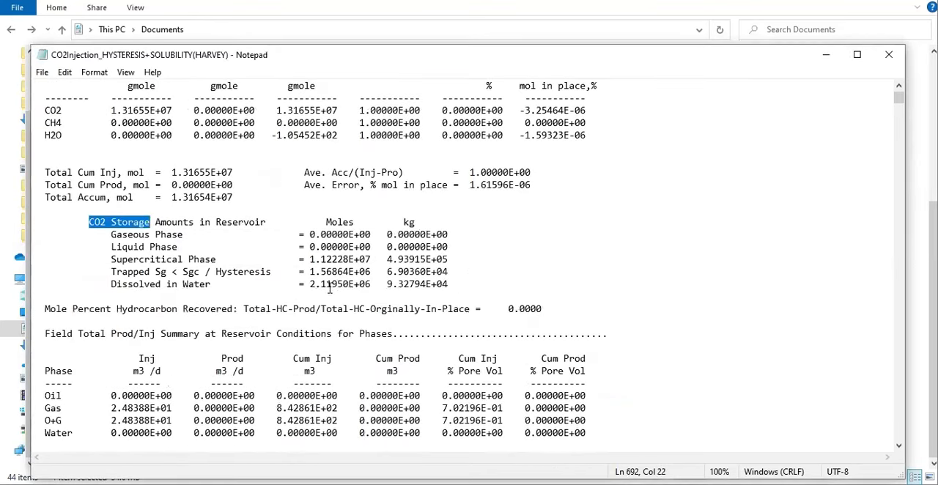
# Examine the CO2 Storage Amounts in Reservoir table and the field summary below it in the Harvey output file
pyautogui.moveTo(449, 285); pyautogui.dragTo(85, 222)
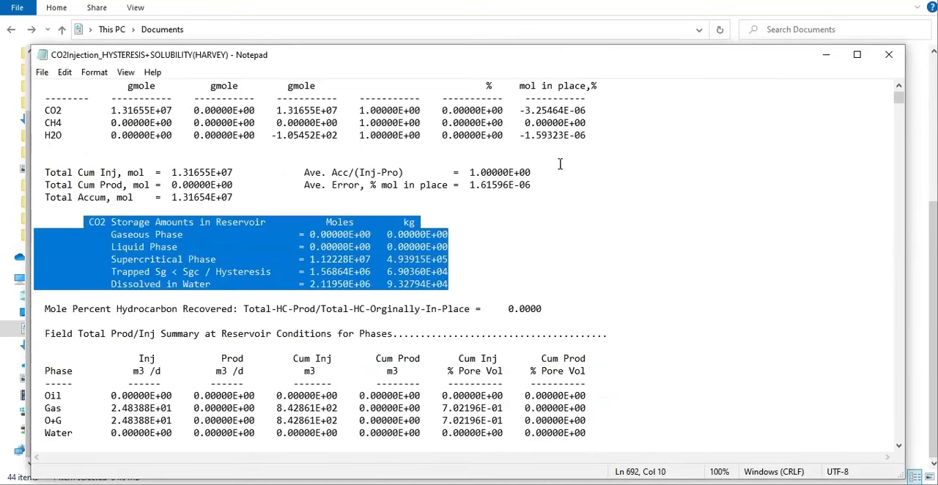
pyautogui.click(899, 196)
pyautogui.scroll(-6, 674, 247)
pyautogui.scroll(6, 676, 247)
pyautogui.scroll(7, 676, 248)
pyautogui.click(373, 182)
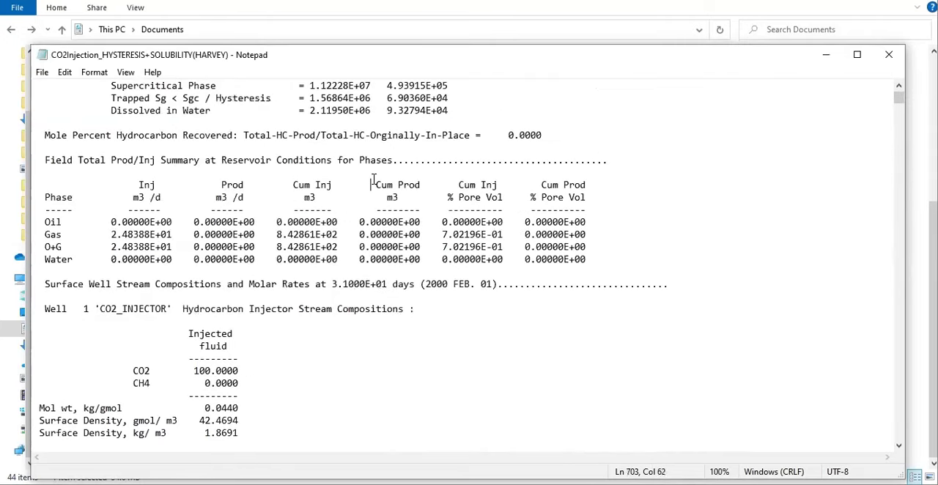
pyautogui.scroll(1, 373, 182)
# Narrow the Harvey output window and arrange it side by side with the CO2Injection_HYSTERESIS+SOLUBILITY output window
pyautogui.moveTo(906, 204); pyautogui.dragTo(544, 204)
pyautogui.moveTo(357, 59); pyautogui.dragTo(724, 50)
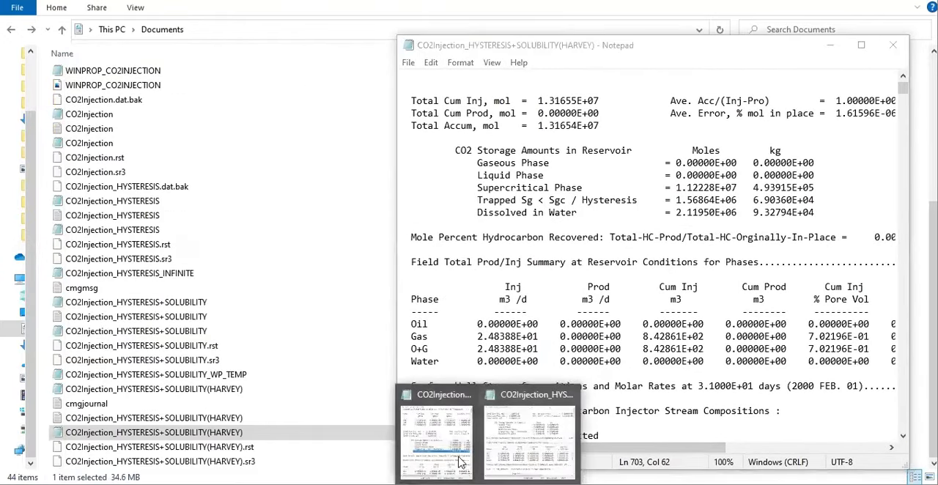
pyautogui.click(433, 438)
pyautogui.moveTo(240, 58); pyautogui.dragTo(218, 22)
pyautogui.moveTo(409, 161); pyautogui.dragTo(453, 161)
pyautogui.click(539, 113)
pyautogui.moveTo(529, 46); pyautogui.dragTo(599, 24)
# Compare the CO2 Storage Amounts in Reservoir tables of the two output files, bringing both into view and highlighting each table
pyautogui.scroll(-1, 638, 234)
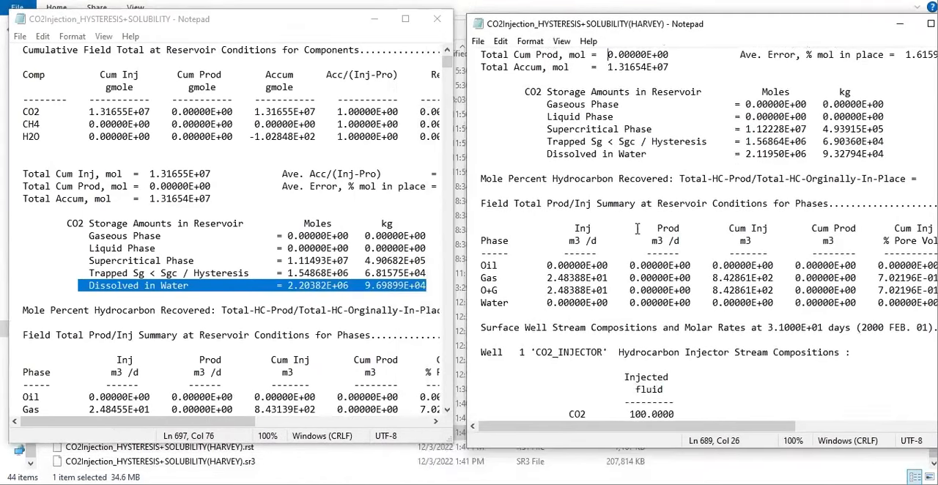
pyautogui.scroll(3, 642, 240)
pyautogui.scroll(1, 641, 241)
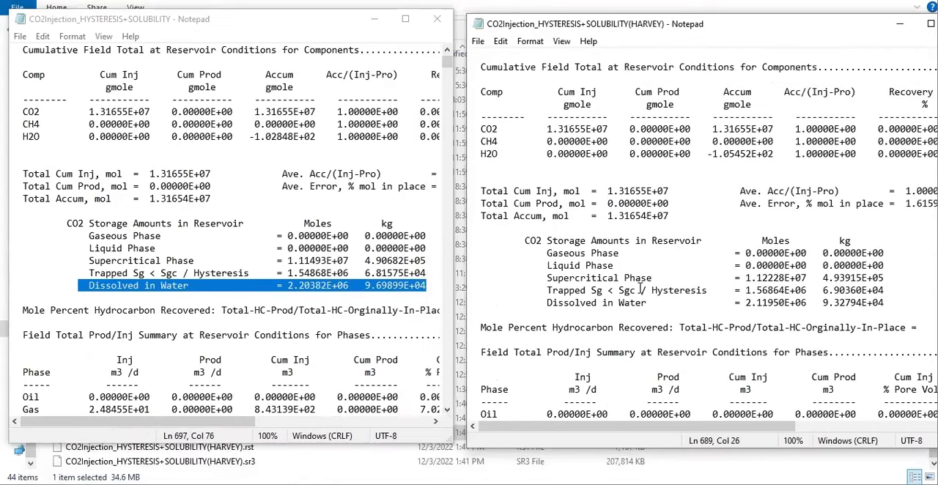
pyautogui.scroll(3, 640, 282)
pyautogui.scroll(-2, 639, 275)
pyautogui.scroll(-2, 639, 272)
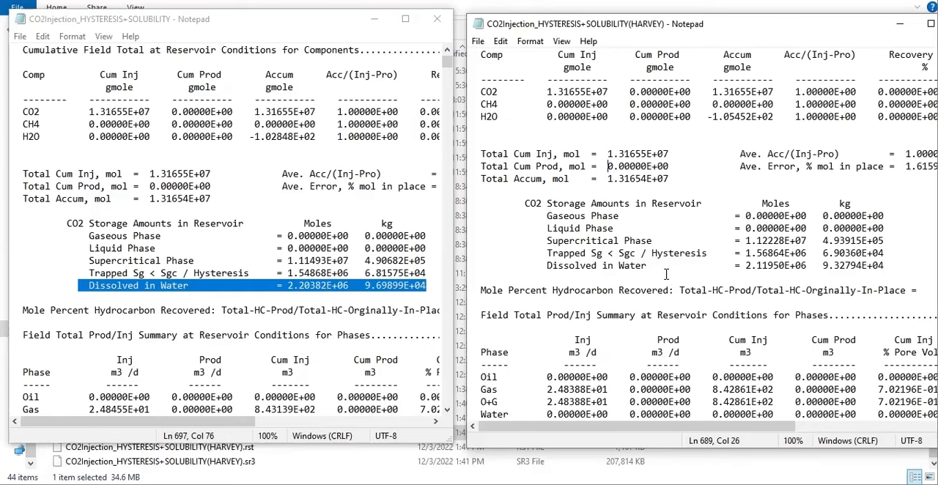
pyautogui.scroll(2, 668, 274)
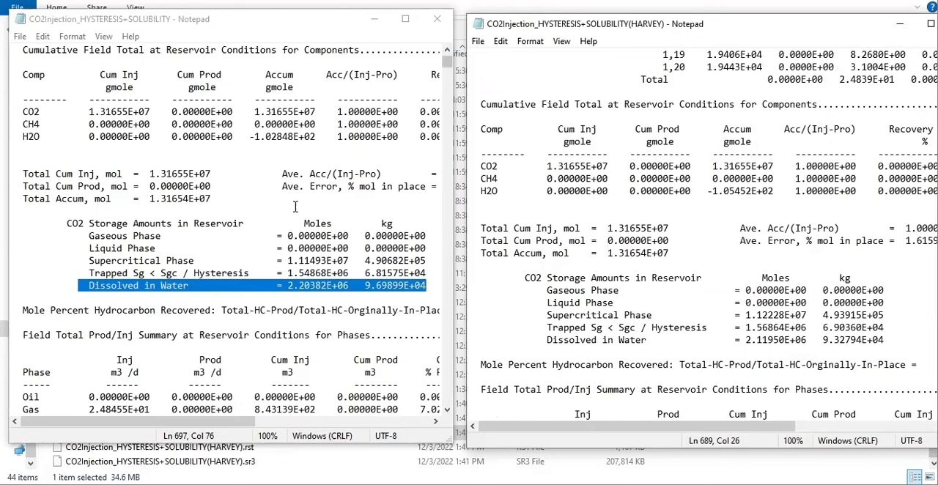
pyautogui.click(296, 208)
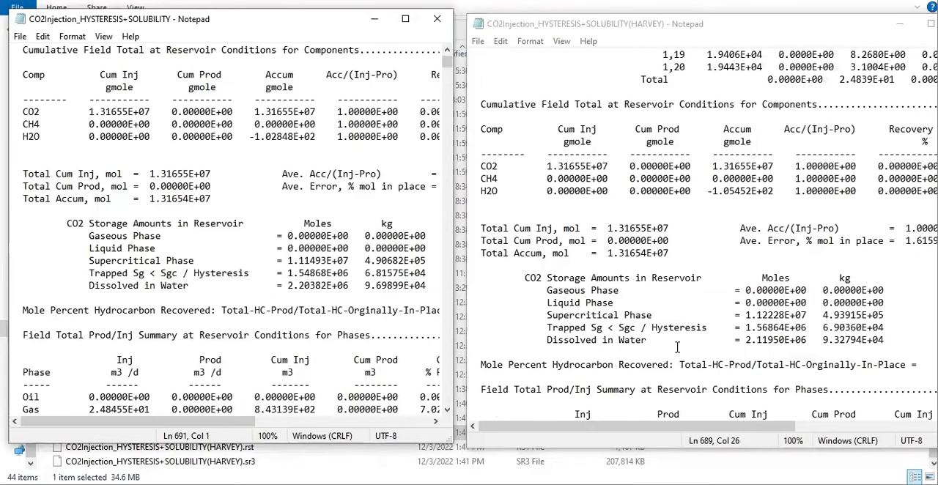
pyautogui.hotkey('alt', 'Tab')
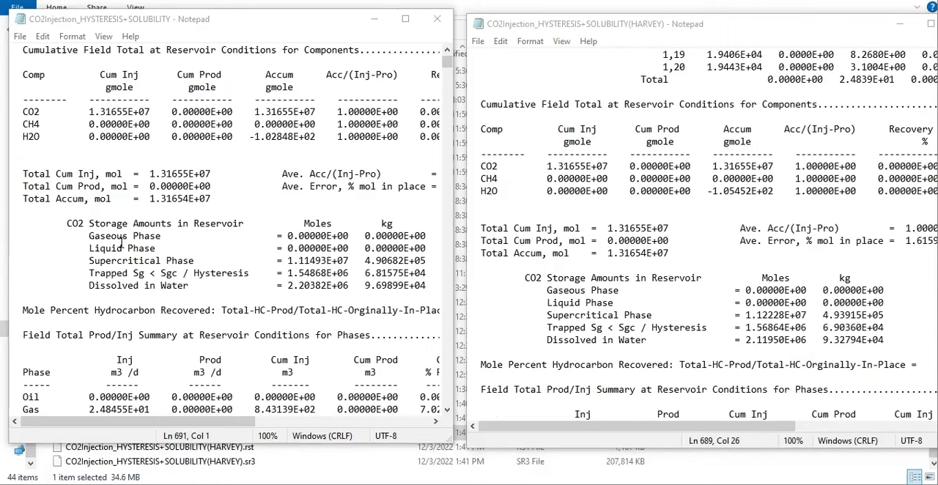
pyautogui.moveTo(62, 223); pyautogui.dragTo(414, 286)
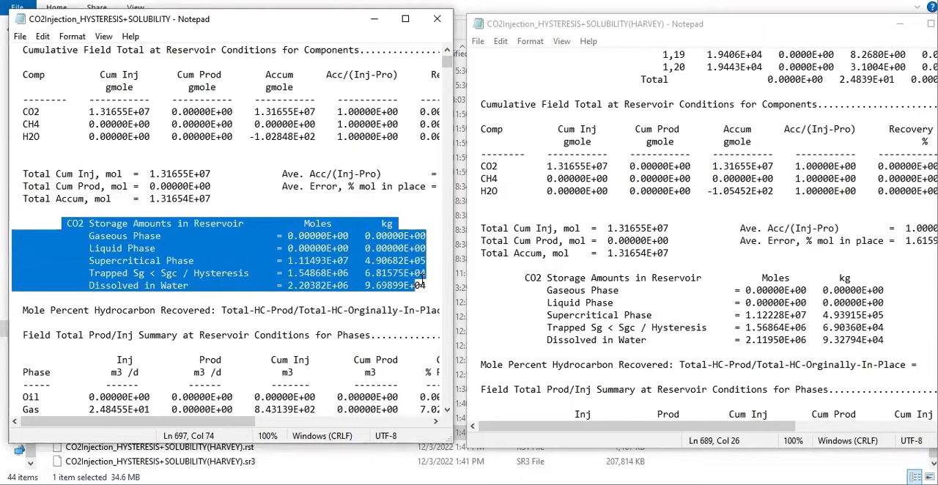
pyautogui.moveTo(525, 278); pyautogui.dragTo(881, 340)
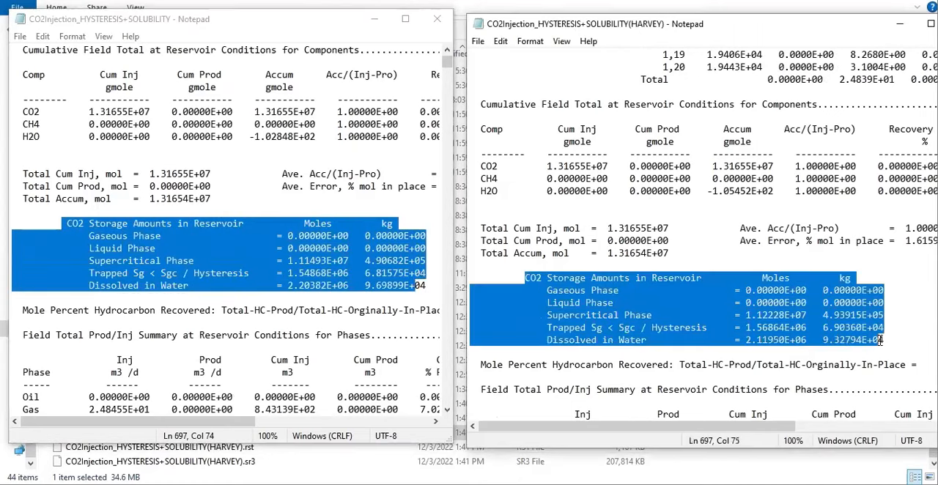